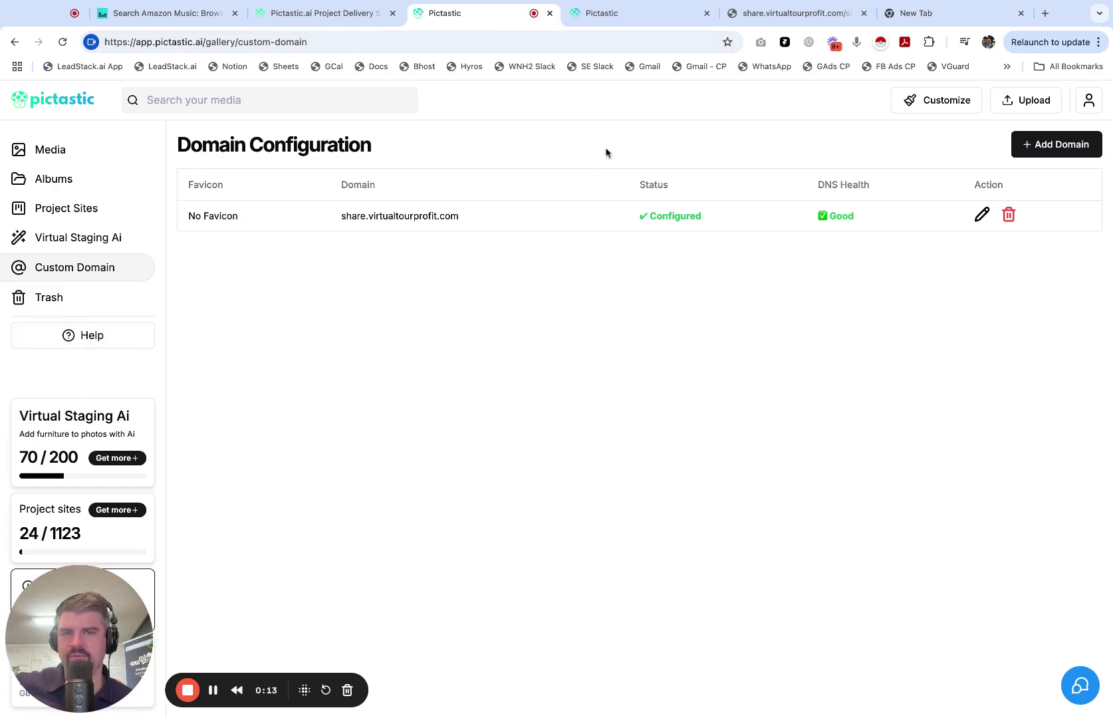
{"action": "left_click", "coordinate": [794, 14]}
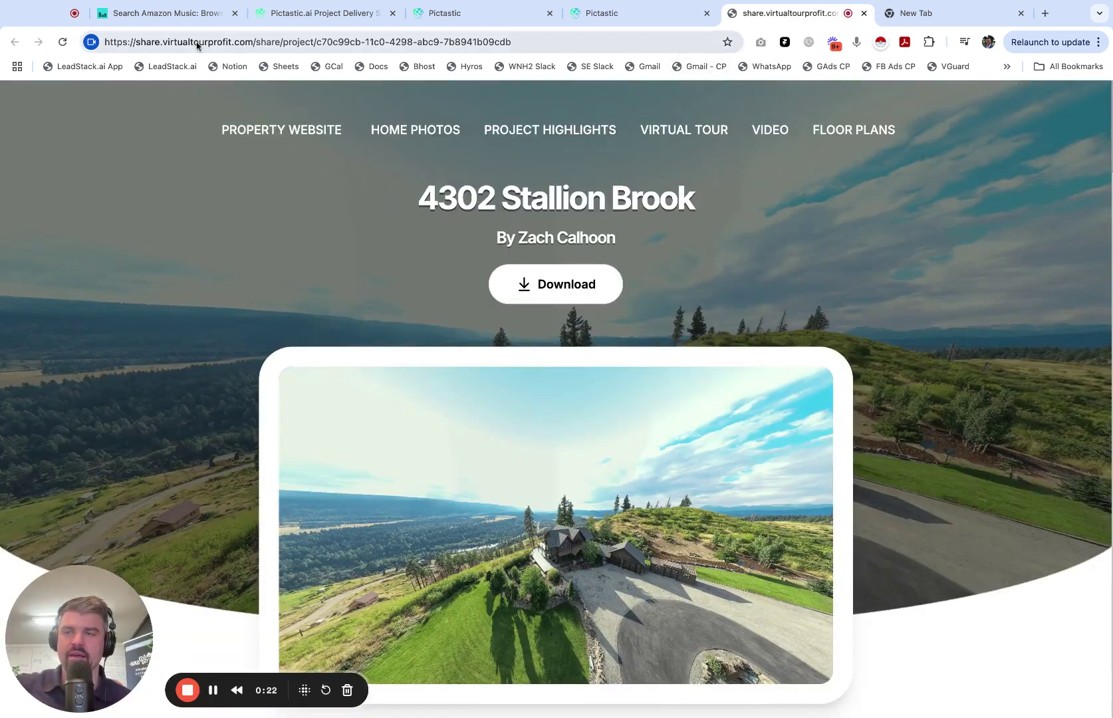
{"action": "scroll", "coordinate": [410, 380], "scroll_direction": "down", "scroll_amount": 20}
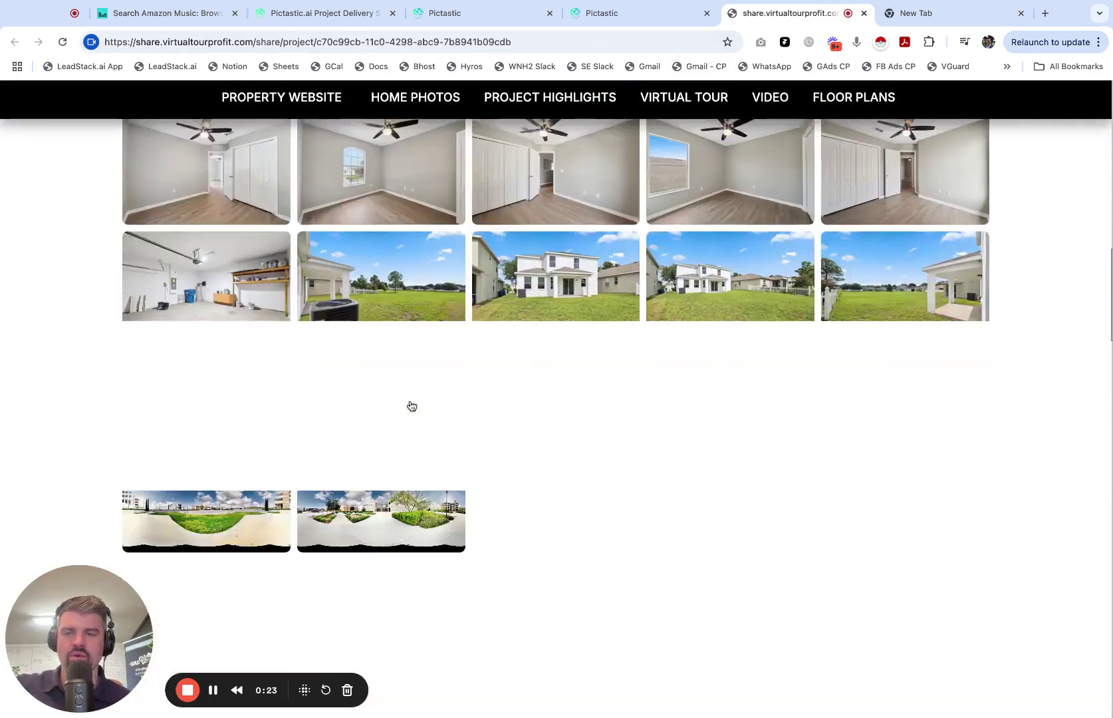
{"action": "scroll", "coordinate": [412, 405], "scroll_direction": "down", "scroll_amount": 20}
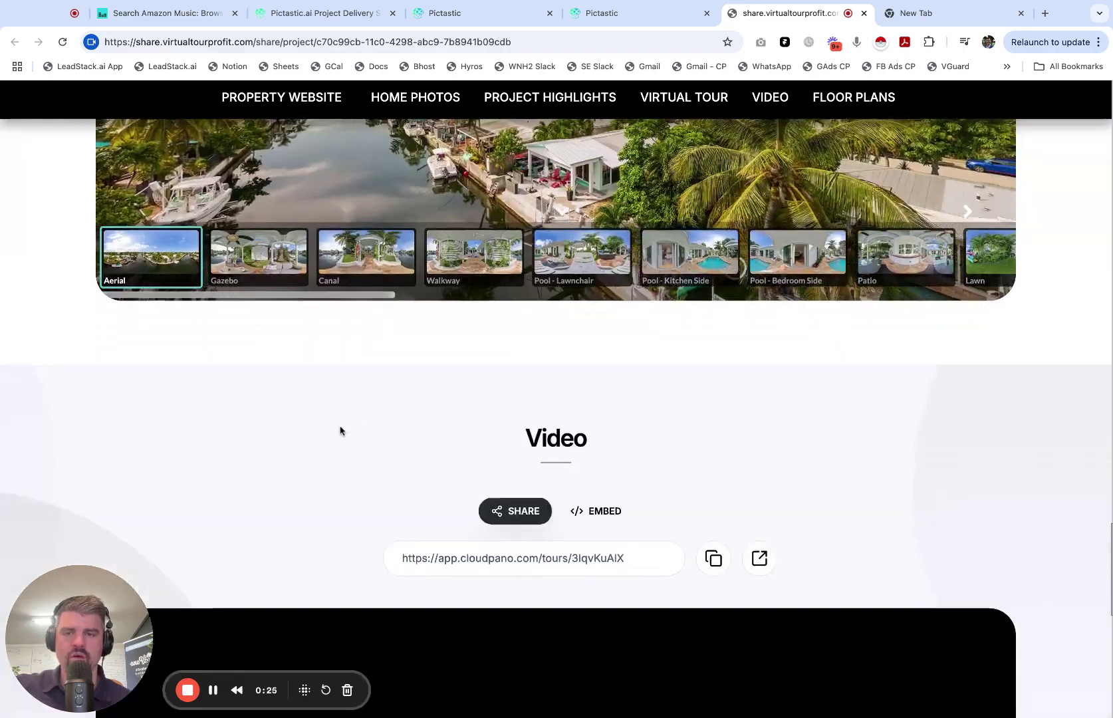
{"action": "scroll", "coordinate": [345, 431], "scroll_direction": "down", "scroll_amount": 10}
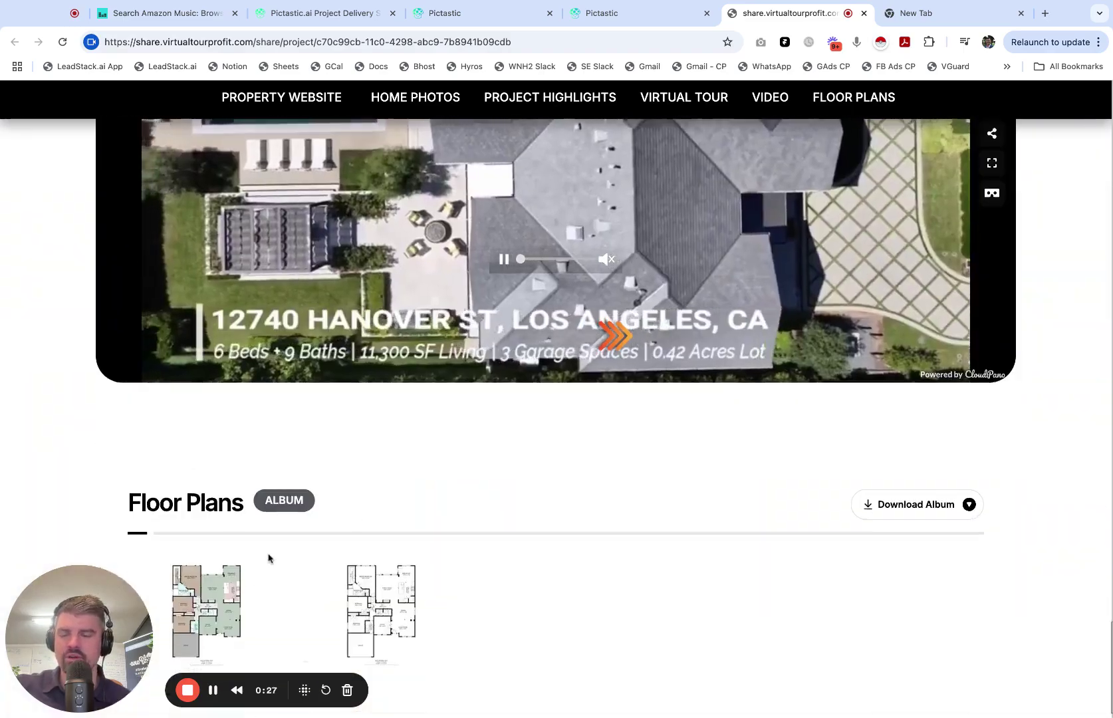
{"action": "scroll", "coordinate": [66, 476], "scroll_direction": "up", "scroll_amount": 20}
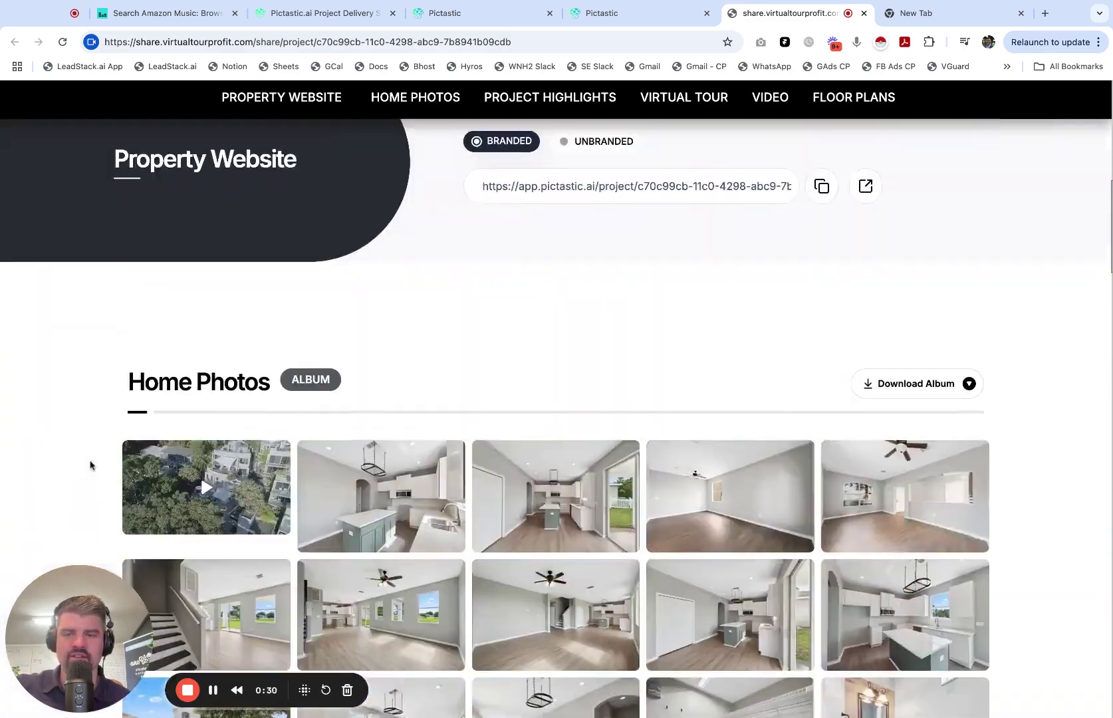
{"action": "scroll", "coordinate": [94, 463], "scroll_direction": "up", "scroll_amount": 10}
{"action": "left_click", "coordinate": [179, 42]}
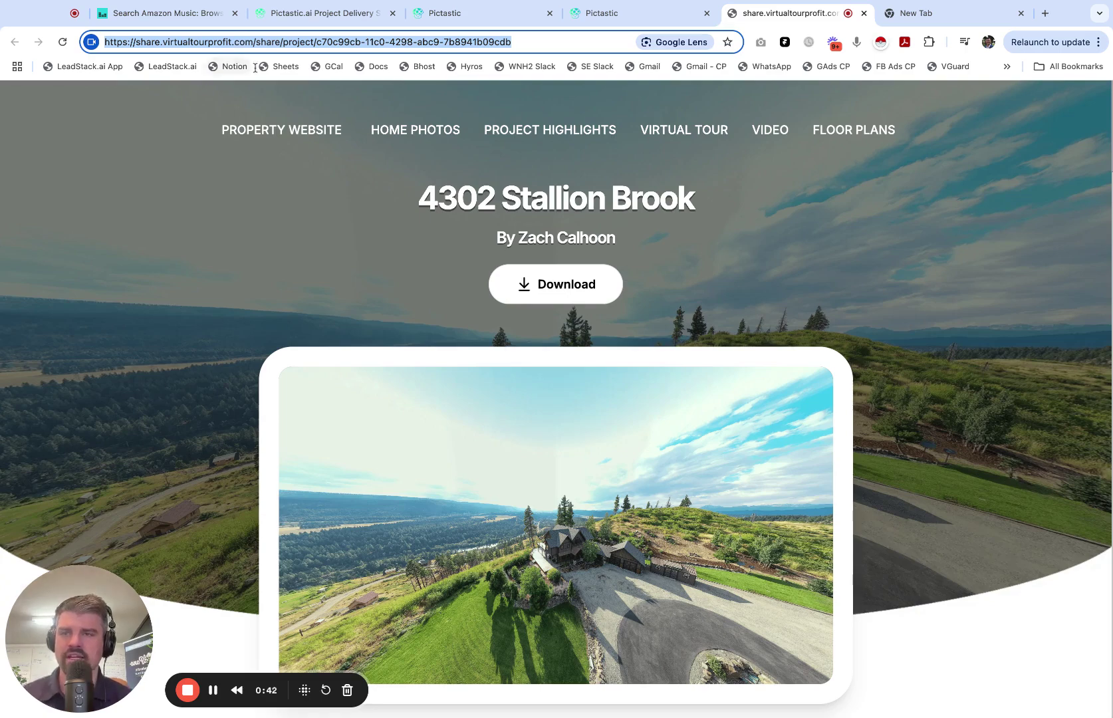
{"action": "left_click", "coordinate": [168, 44]}
{"action": "double_click", "coordinate": [150, 45]}
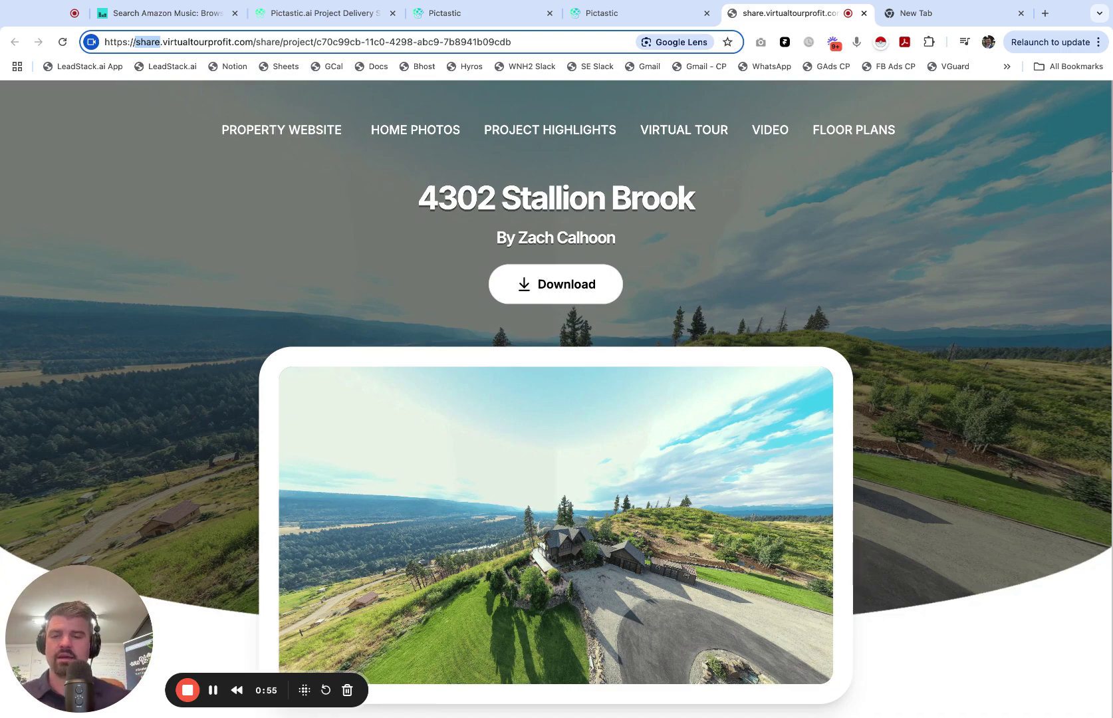
{"action": "left_click", "coordinate": [220, 600]}
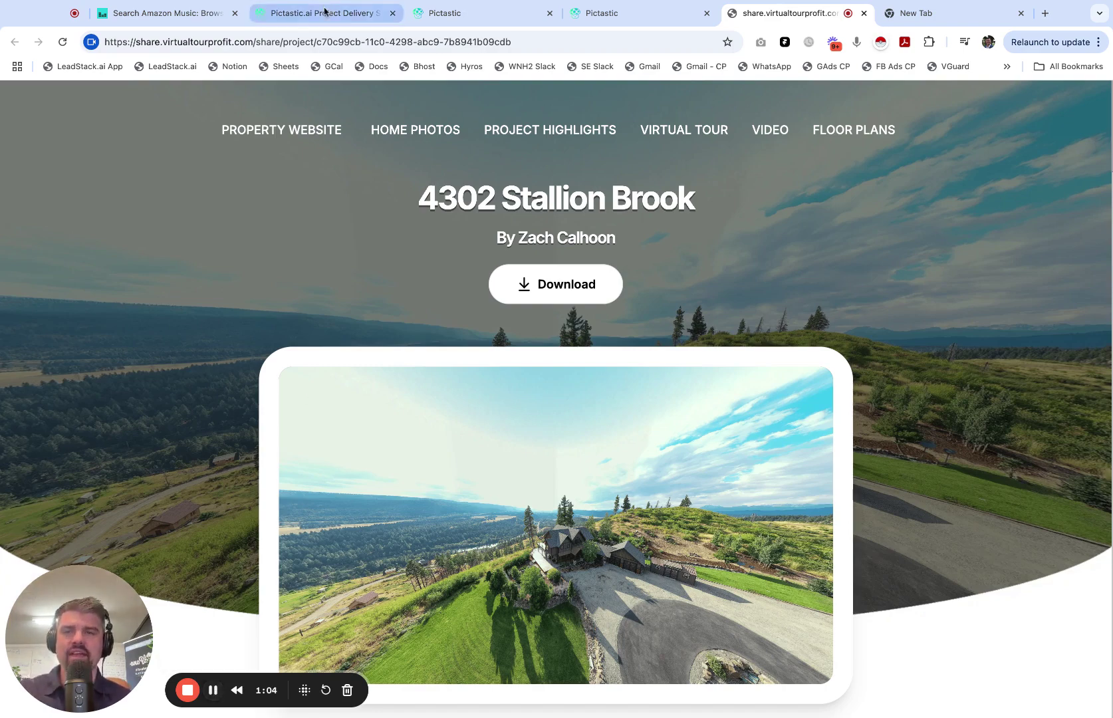
Step: Switch back to the Domain Configuration page showing share.virtualtourprofit.com as Configured
{"action": "left_click", "coordinate": [483, 12]}
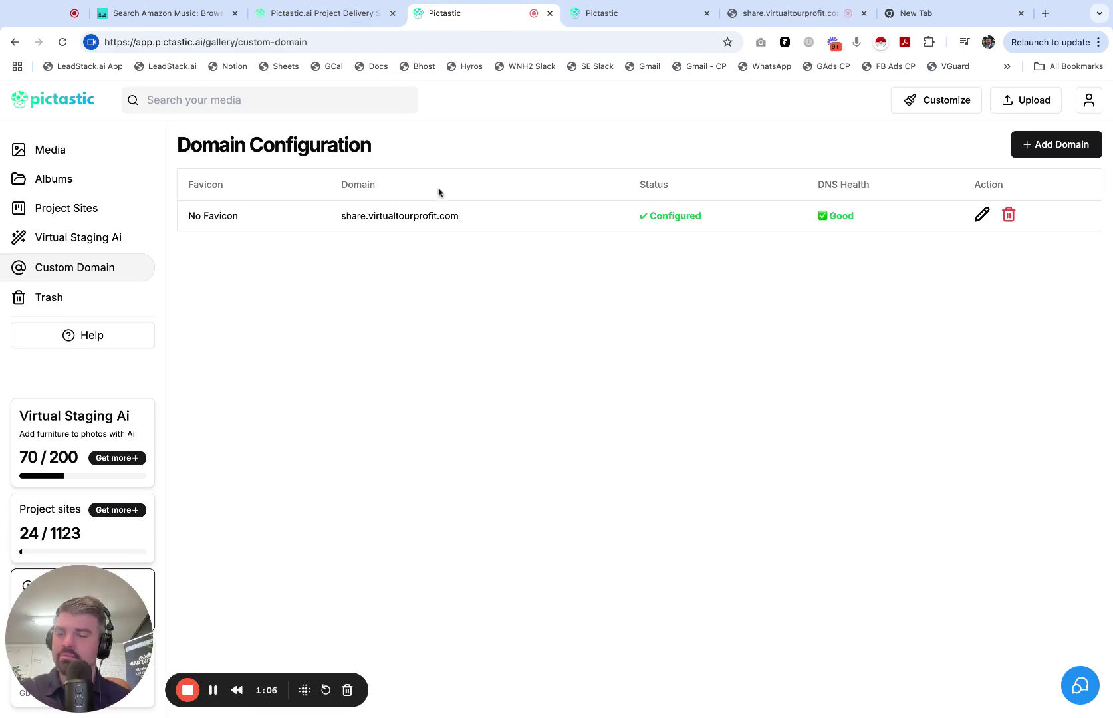
{"action": "left_click_drag", "start_coordinate": [76, 629], "coordinate": [238, 576]}
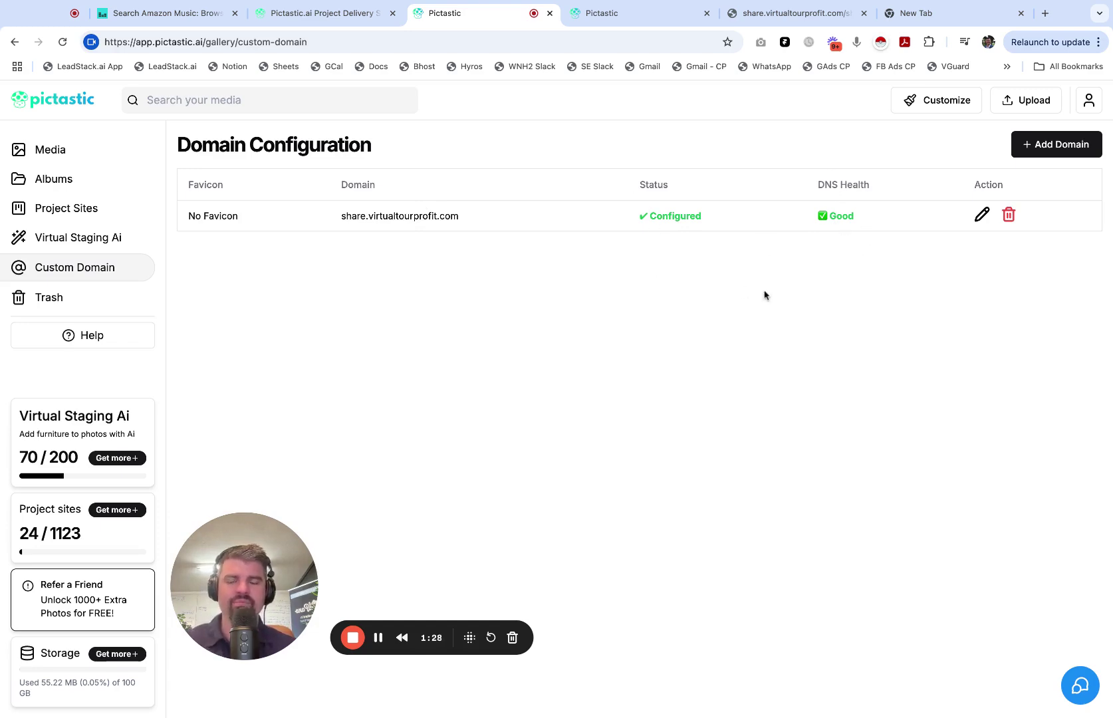
Step: Start a new custom domain, highlighting the Main Domain and share.example.com subdomain examples, and focus the Domain field
{"action": "left_click", "coordinate": [1056, 144]}
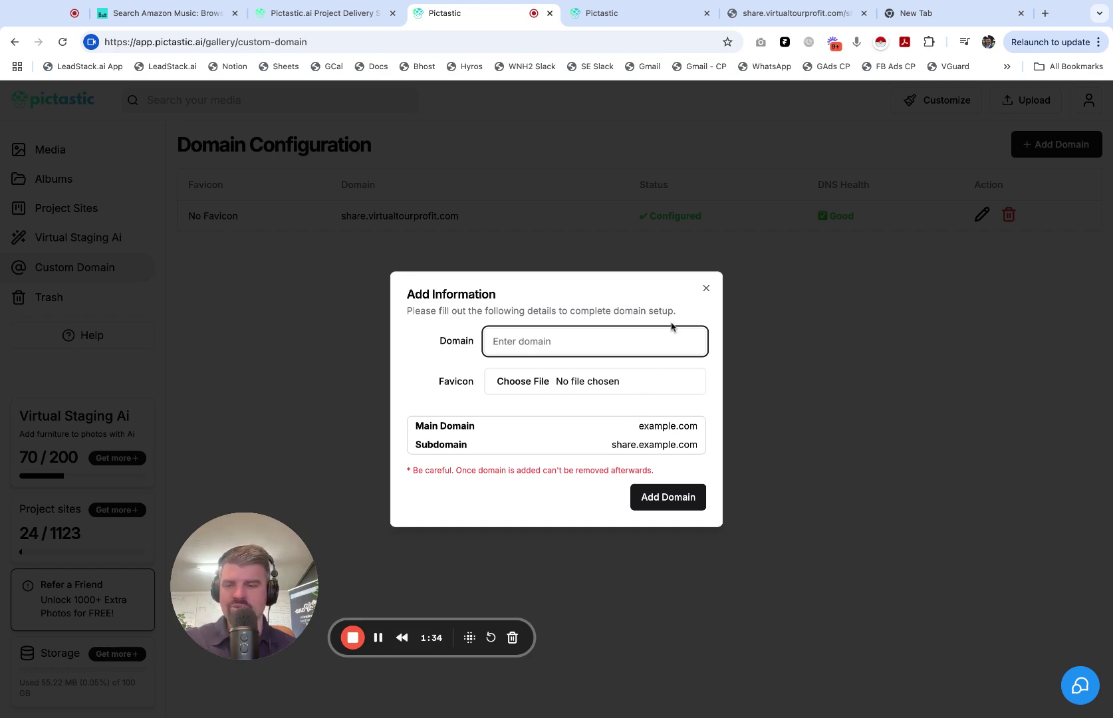
{"action": "triple_click", "coordinate": [420, 427]}
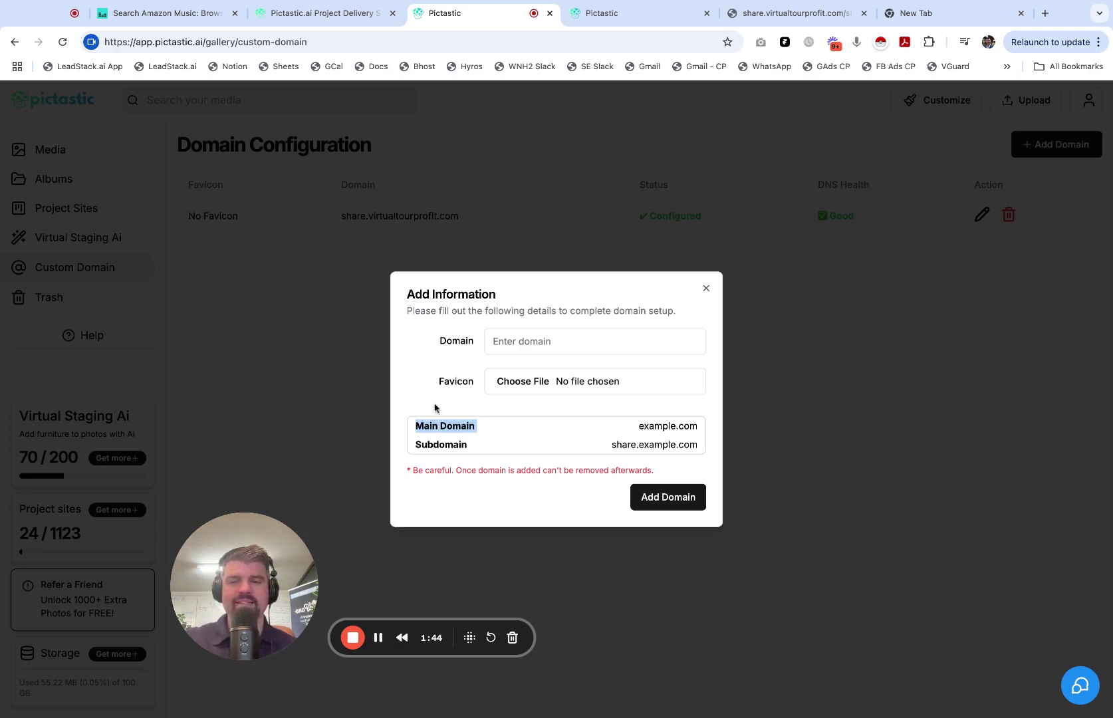
{"action": "double_click", "coordinate": [445, 446]}
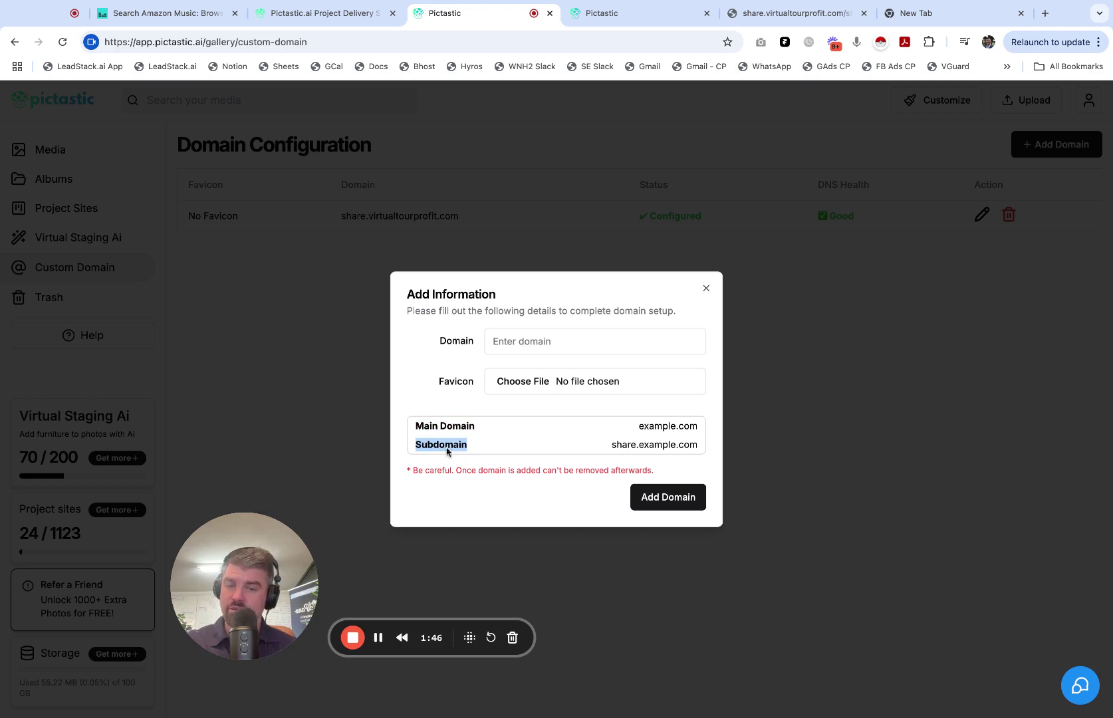
{"action": "double_click", "coordinate": [657, 444]}
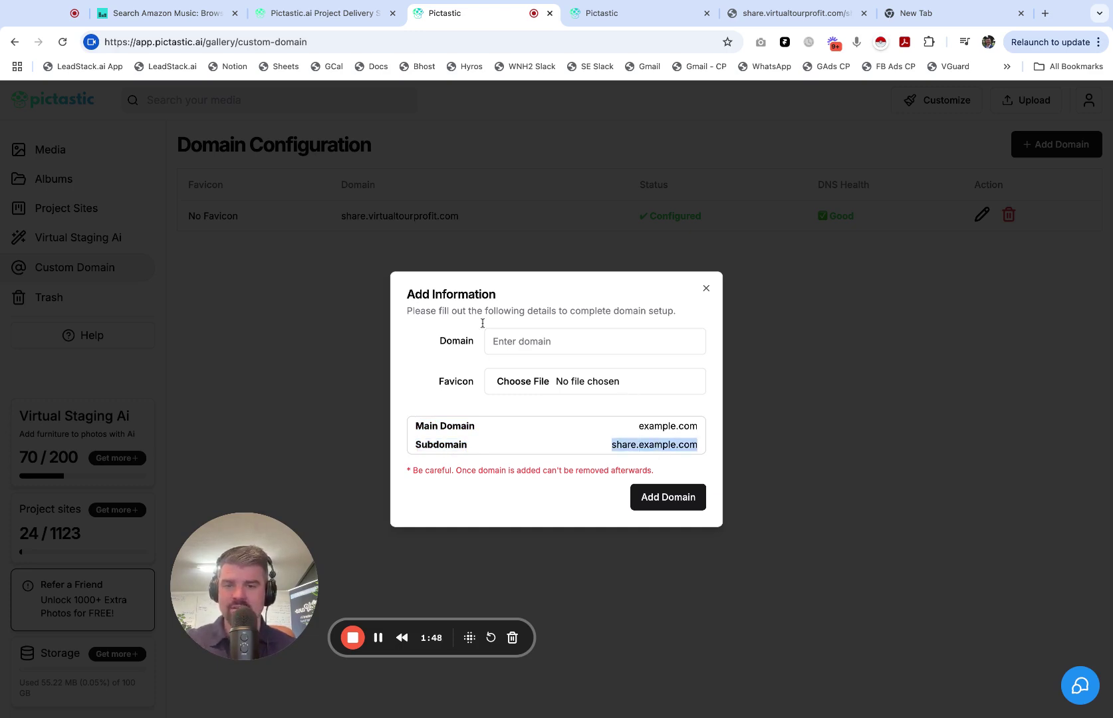
{"action": "left_click", "coordinate": [554, 342]}
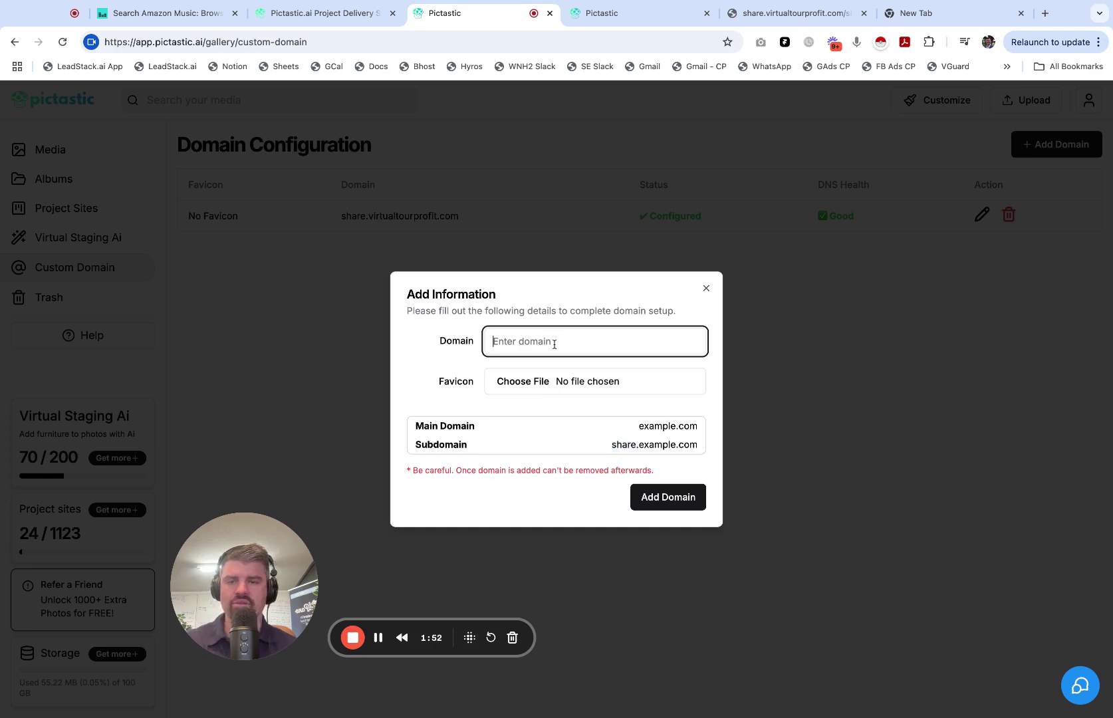
Step: Enter share.virtualtourprofit.com in the Domain field by pasting the root domain and prefixing share
{"action": "type", "text": "virtualtourprofit.com"}
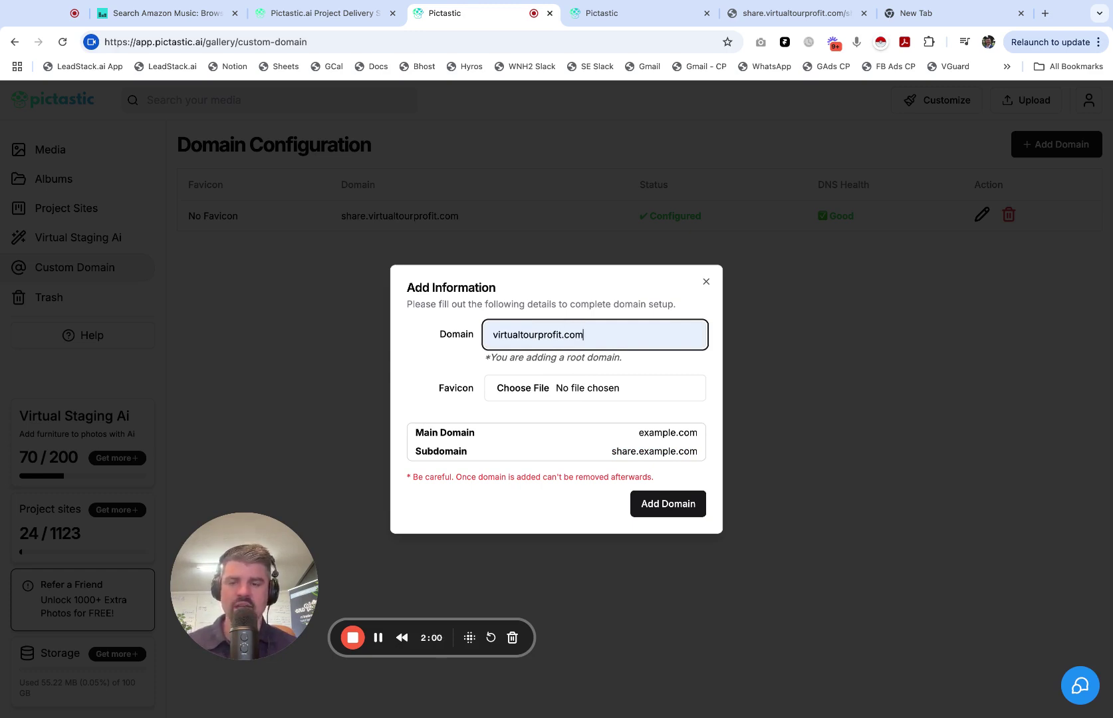
{"action": "left_click", "coordinate": [490, 334]}
{"action": "type", "text": "share"}
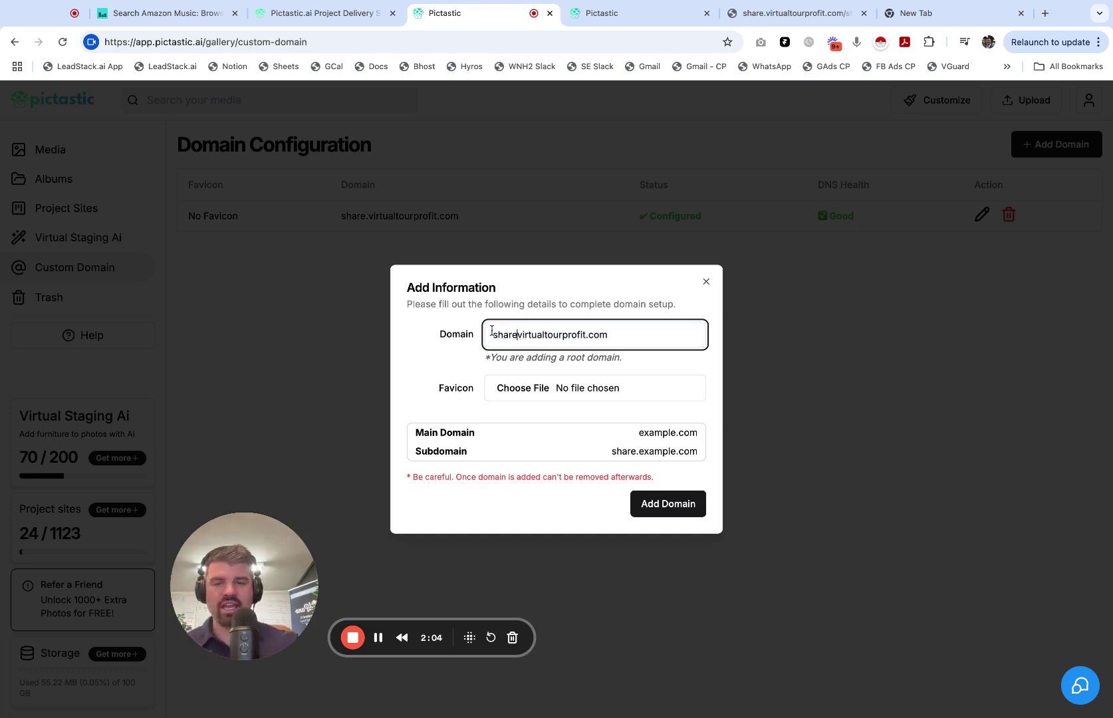
{"action": "type", "text": "."}
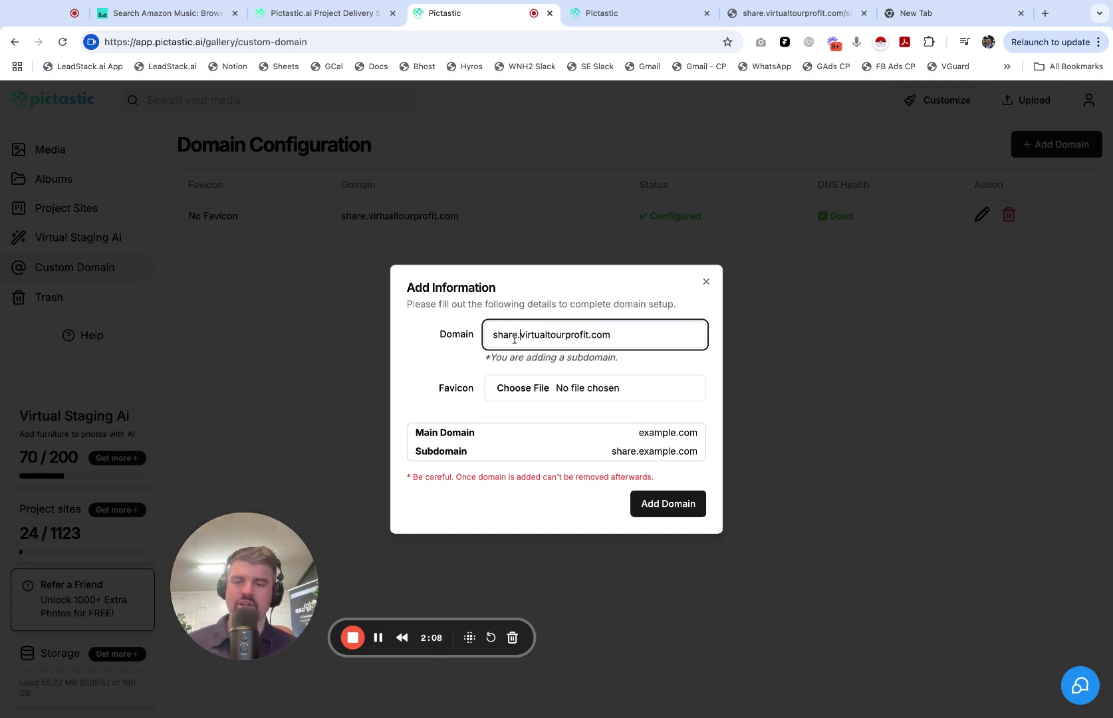
Step: Replace virtualtourprofit with mydomain so the domain reads share.mydomain.com
{"action": "double_click", "coordinate": [495, 335]}
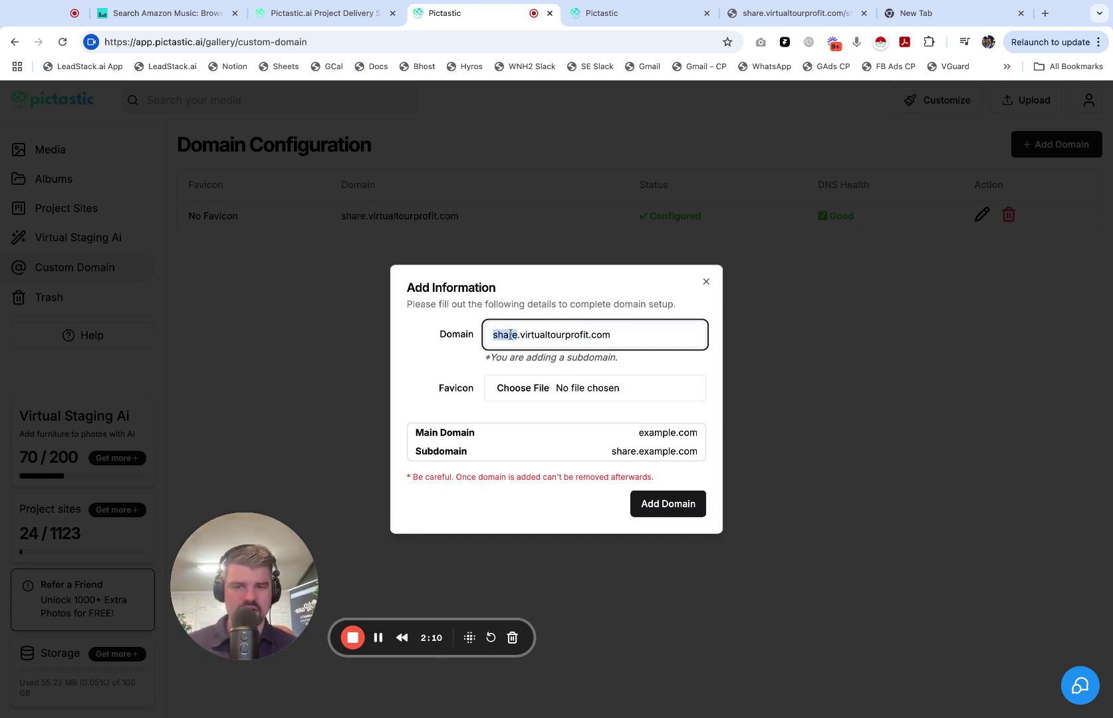
{"action": "triple_click", "coordinate": [613, 339]}
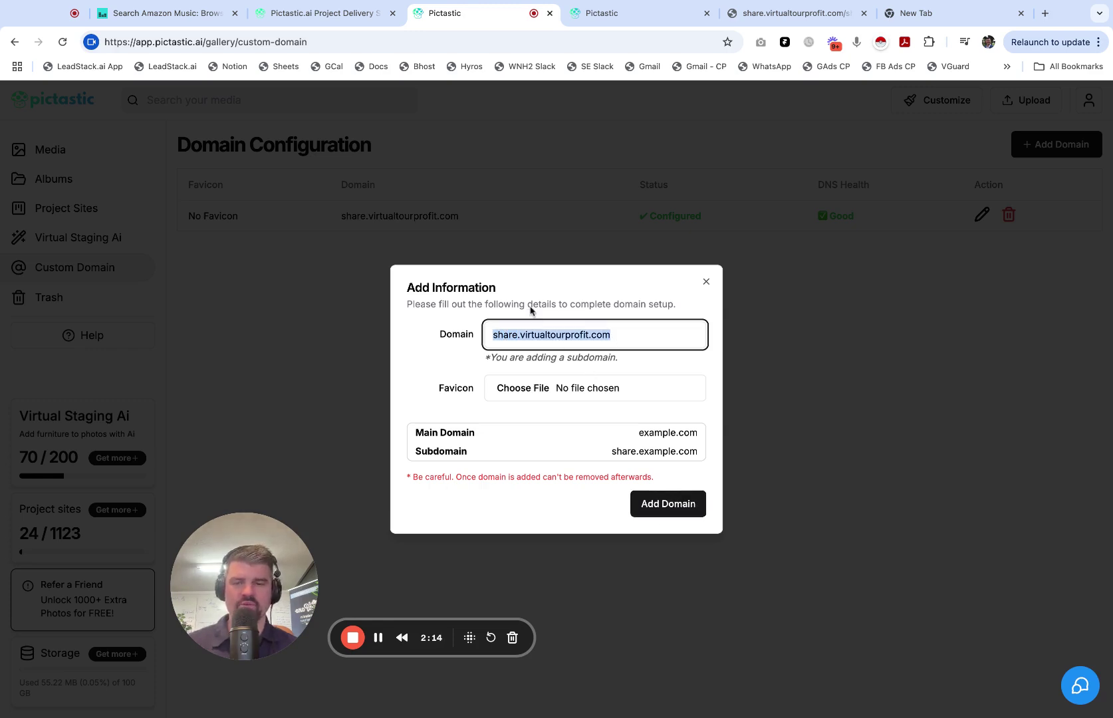
{"action": "left_click", "coordinate": [512, 336]}
{"action": "double_click", "coordinate": [510, 335]}
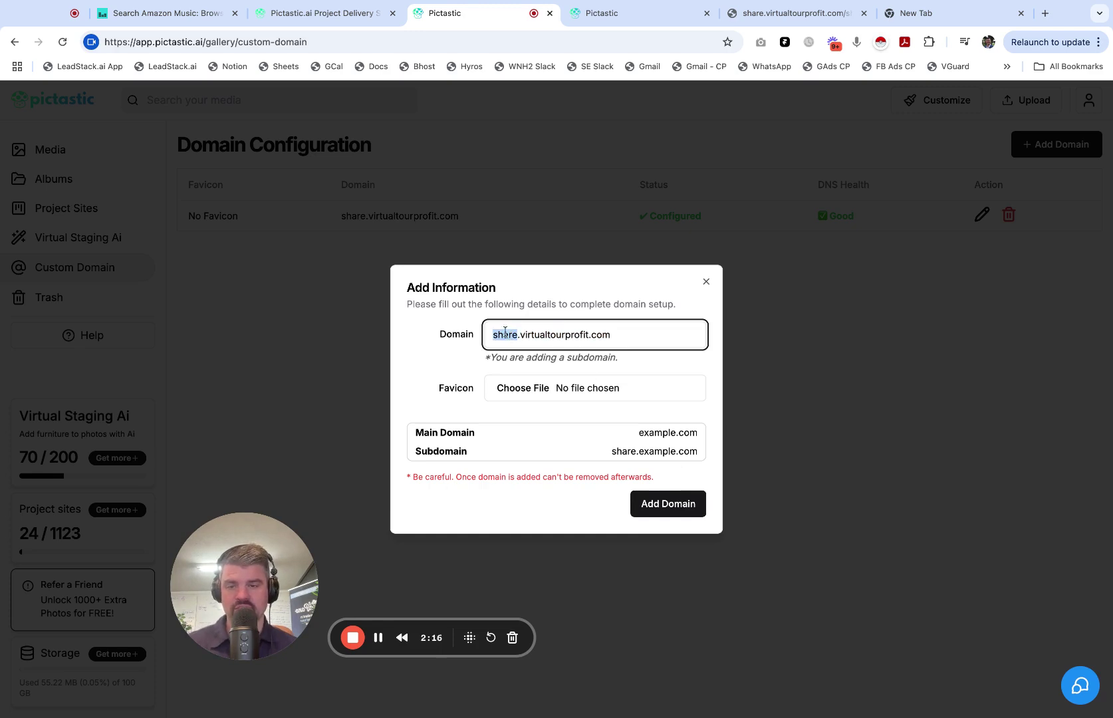
{"action": "left_click", "coordinate": [586, 335]}
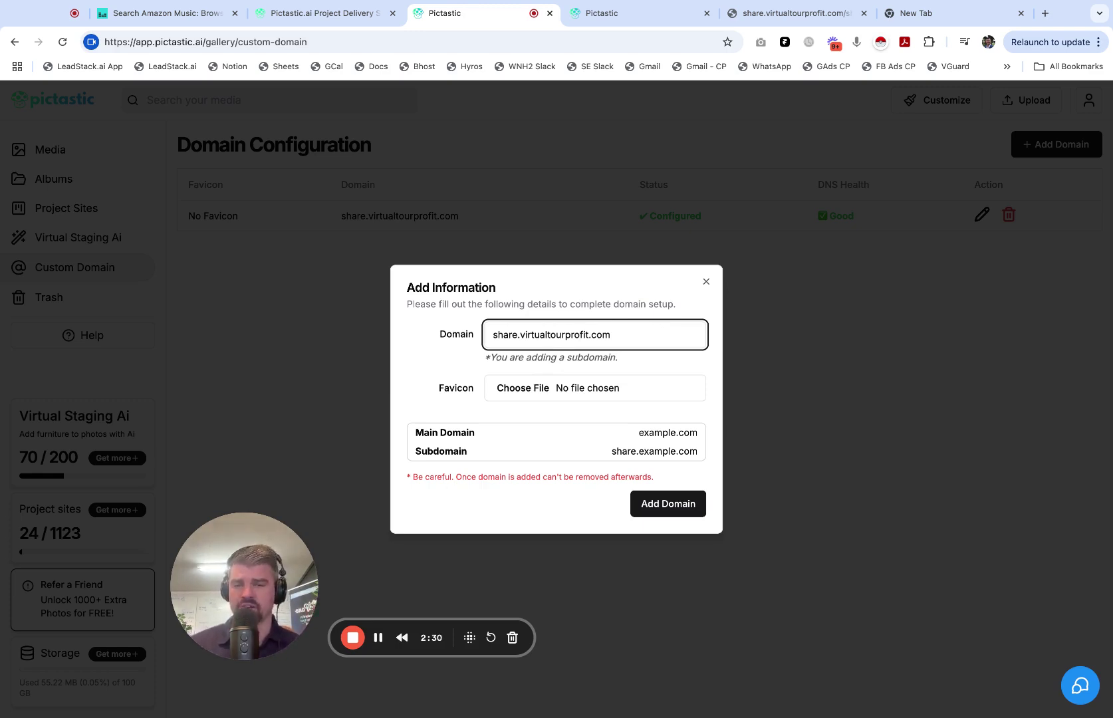
{"action": "left_click", "coordinate": [523, 335]}
{"action": "key", "text": "shift+Right"}
{"action": "key", "text": "shift+Right"}
{"action": "key", "text": "shift+Right"}
{"action": "key", "text": "shift+Right"}
{"action": "key", "text": "shift+Right"}
{"action": "key", "text": "shift+Right"}
{"action": "key", "text": "shift+Right"}
{"action": "key", "text": "shift+Right"}
{"action": "key", "text": "shift+Right"}
{"action": "key", "text": "shift+Right"}
{"action": "key", "text": "shift+Right"}
{"action": "key", "text": "shift+Right"}
{"action": "key", "text": "shift+Right"}
{"action": "key", "text": "shift+Right"}
{"action": "key", "text": "shift+Right"}
{"action": "key", "text": "shift+Right"}
{"action": "key", "text": "shift+Right"}
{"action": "key", "text": "shift+Right"}
{"action": "key", "text": "shift+Right"}
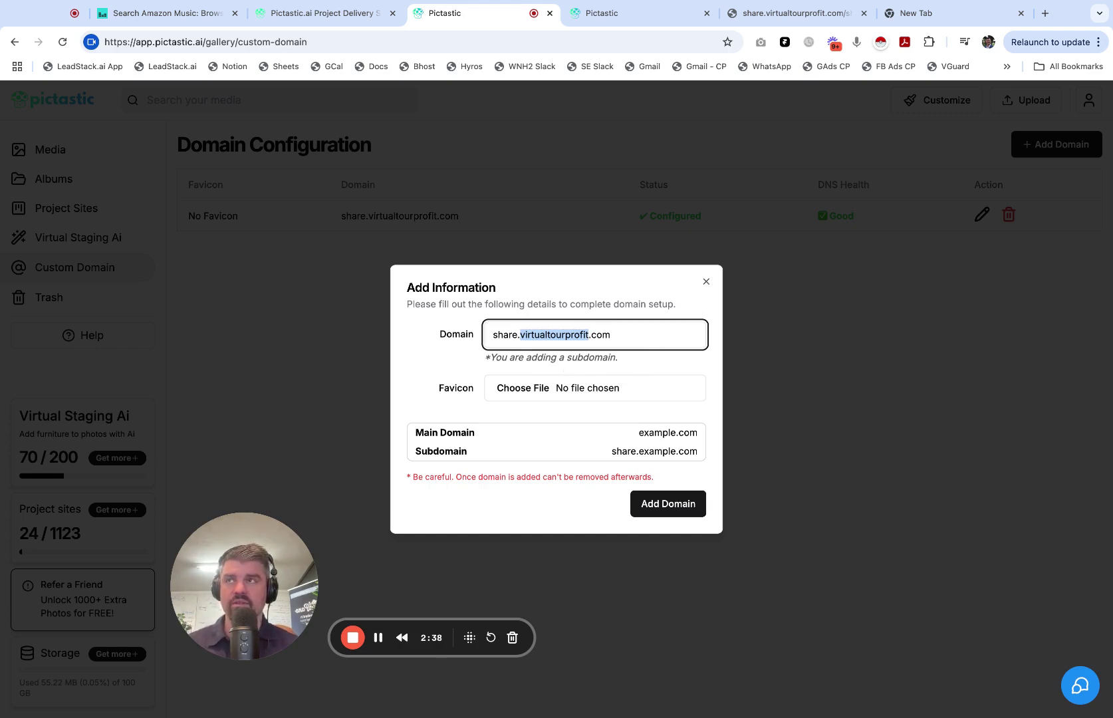
{"action": "type", "text": "mydomain"}
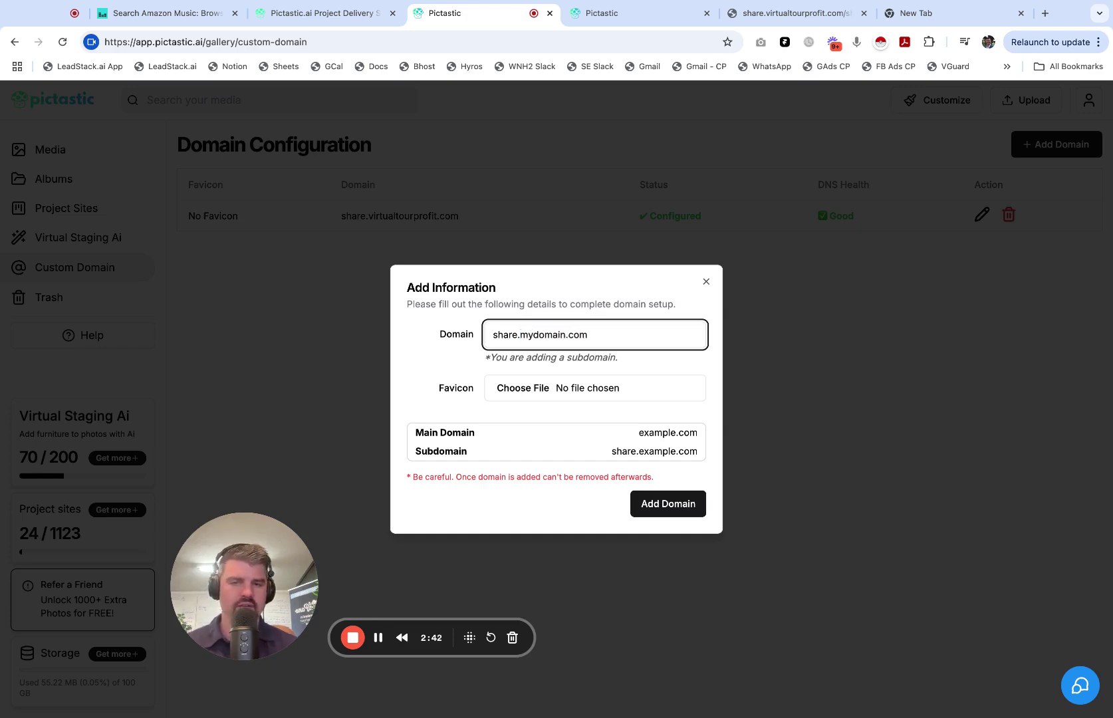
{"action": "left_click", "coordinate": [686, 510]}
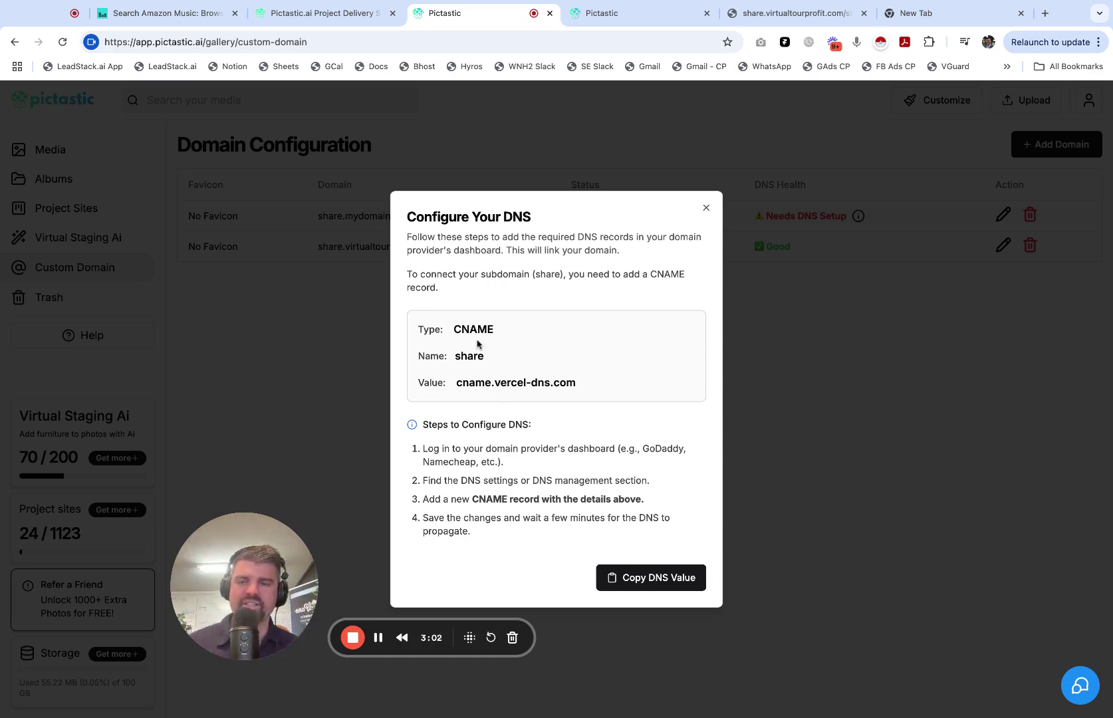
{"action": "left_click_drag", "start_coordinate": [418, 330], "coordinate": [495, 331]}
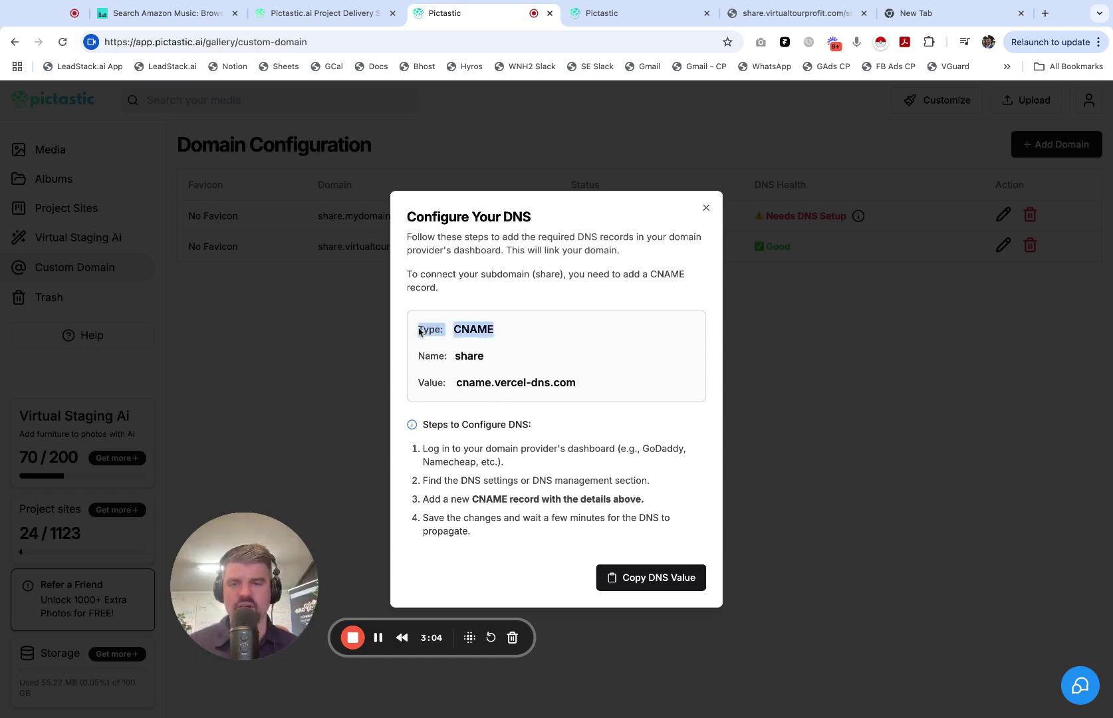
{"action": "double_click", "coordinate": [479, 330]}
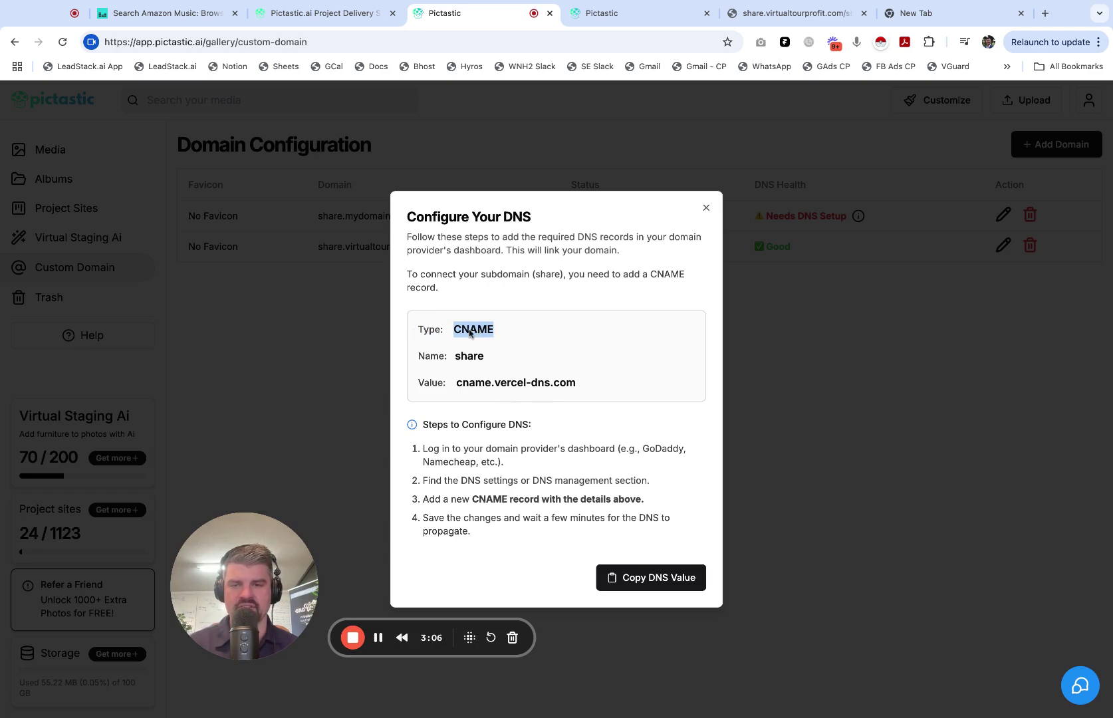
{"action": "left_click_drag", "start_coordinate": [418, 359], "coordinate": [461, 378]}
{"action": "double_click", "coordinate": [468, 360]}
{"action": "left_click", "coordinate": [432, 383]}
{"action": "triple_click", "coordinate": [423, 382]}
{"action": "left_click", "coordinate": [544, 388]}
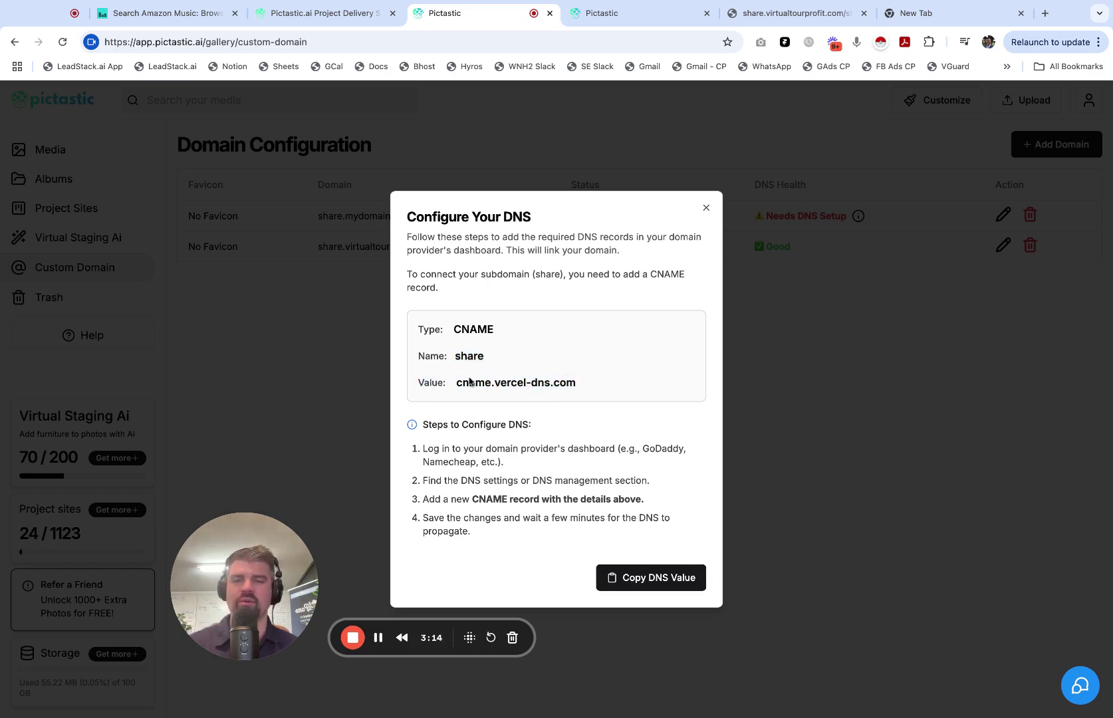
{"action": "left_click_drag", "start_coordinate": [456, 386], "coordinate": [577, 384]}
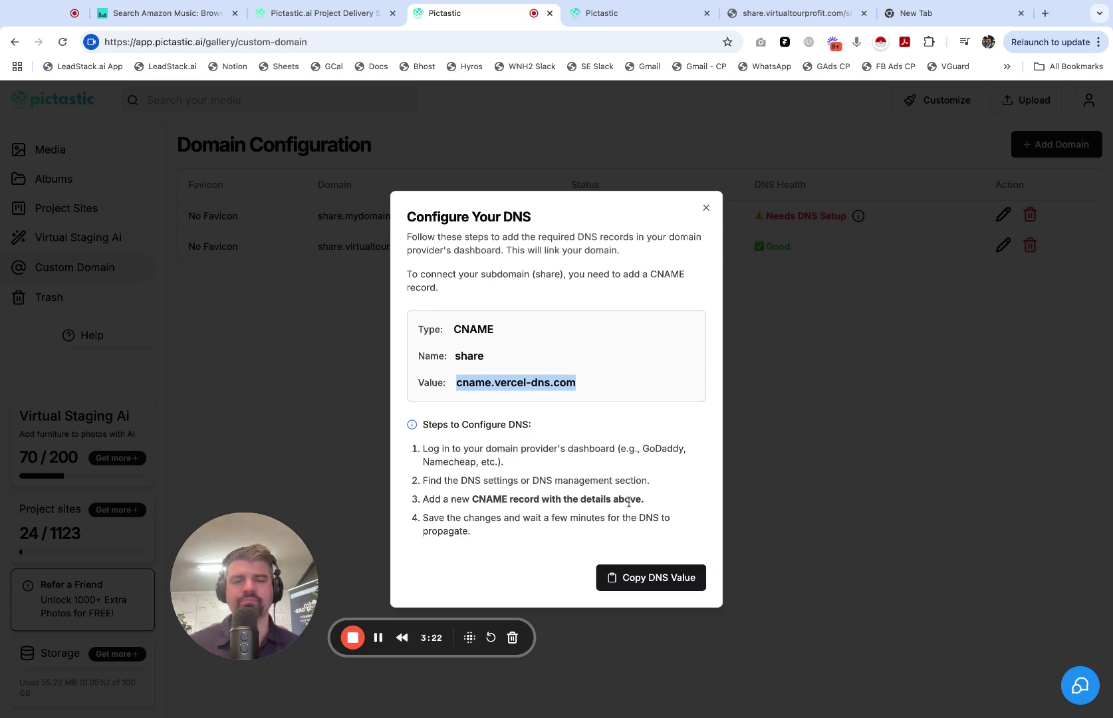
{"action": "left_click", "coordinate": [594, 476]}
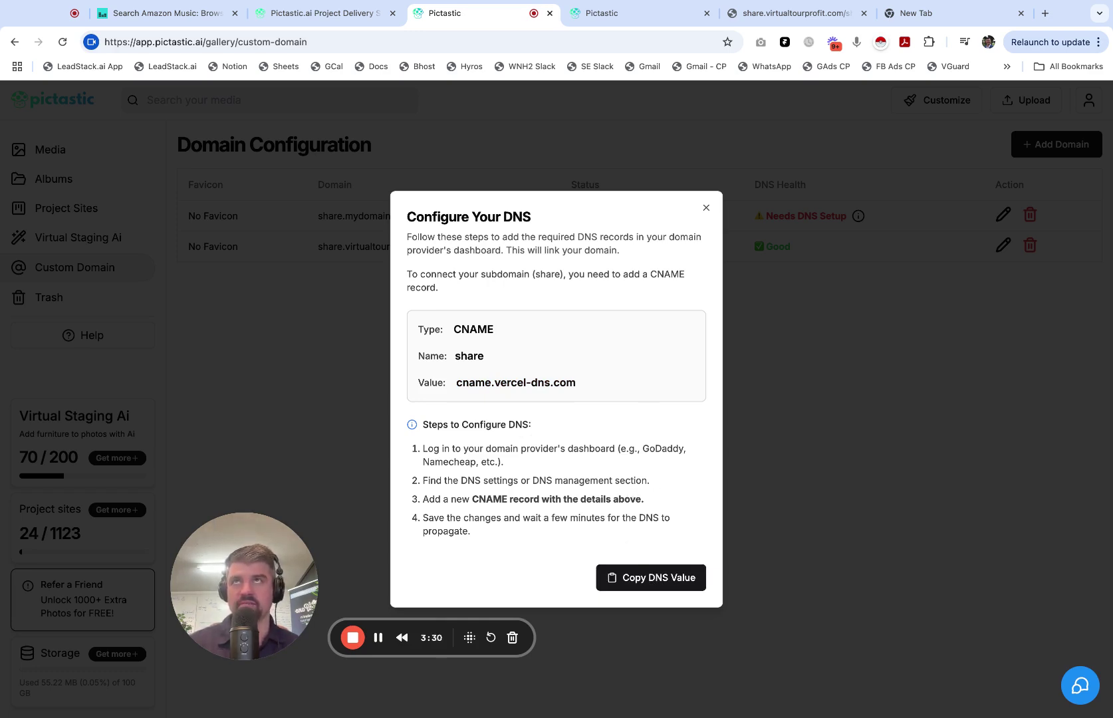
{"action": "key", "text": "alt+shift+l"}
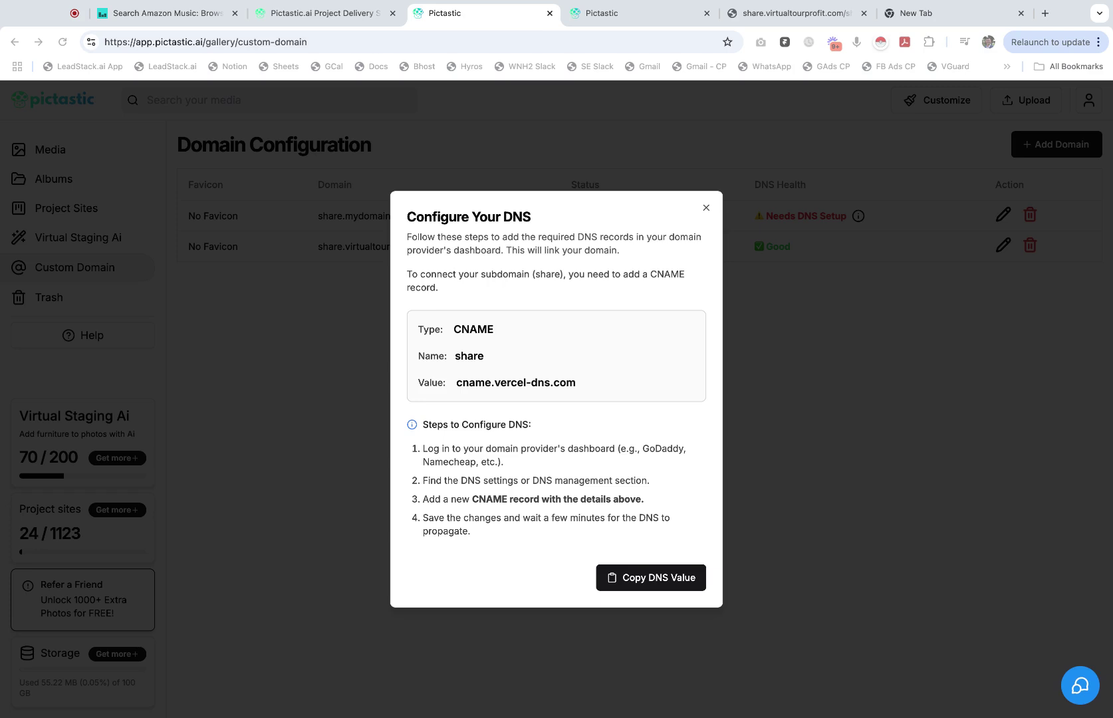
Step: Dismiss the DNS setup instructions and delete the share.mydomain.com domain, confirming the removal
{"action": "left_click_drag", "start_coordinate": [456, 383], "coordinate": [595, 384]}
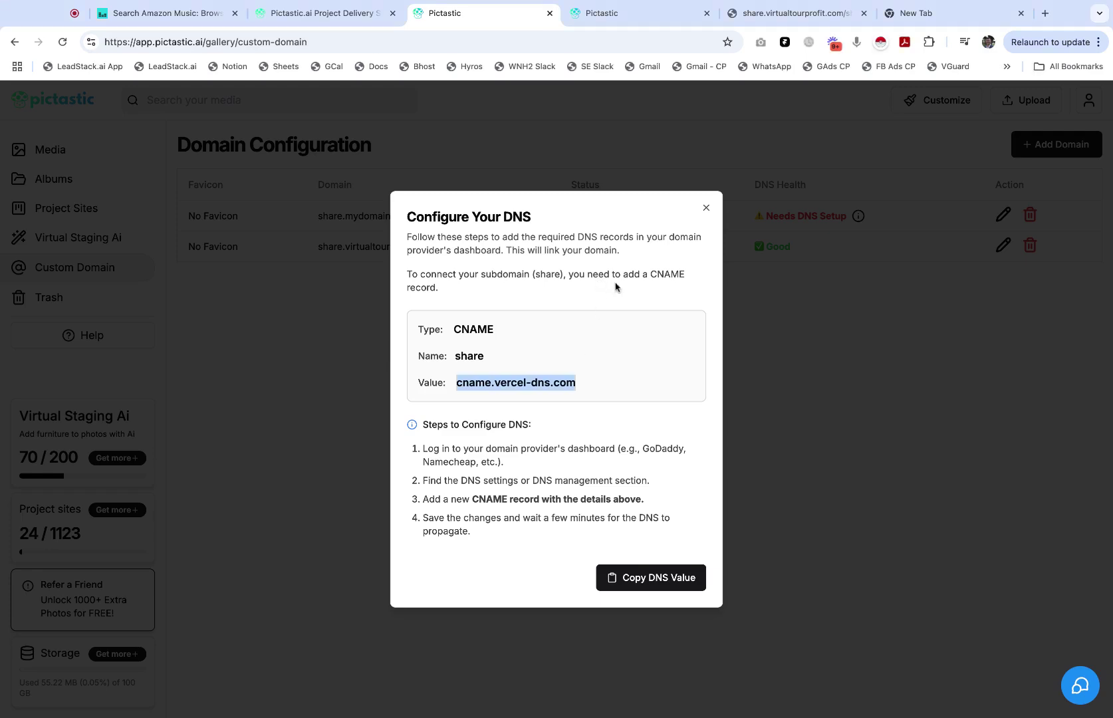
{"action": "left_click", "coordinate": [706, 211]}
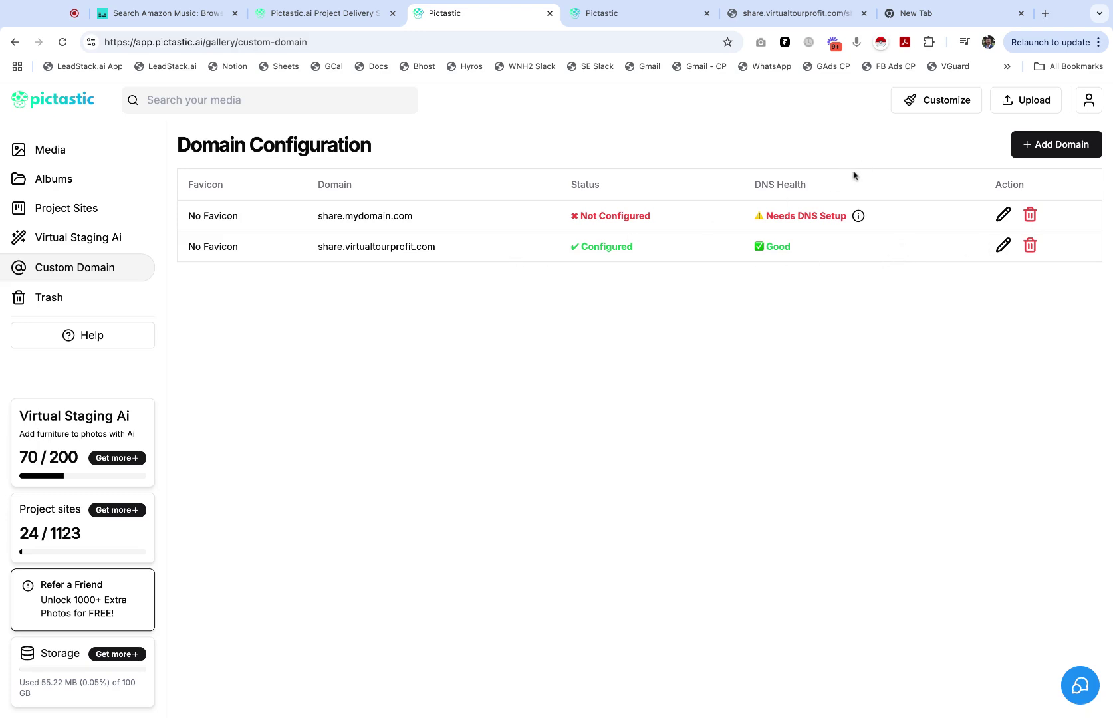
{"action": "left_click", "coordinate": [1032, 216]}
{"action": "left_click", "coordinate": [705, 427]}
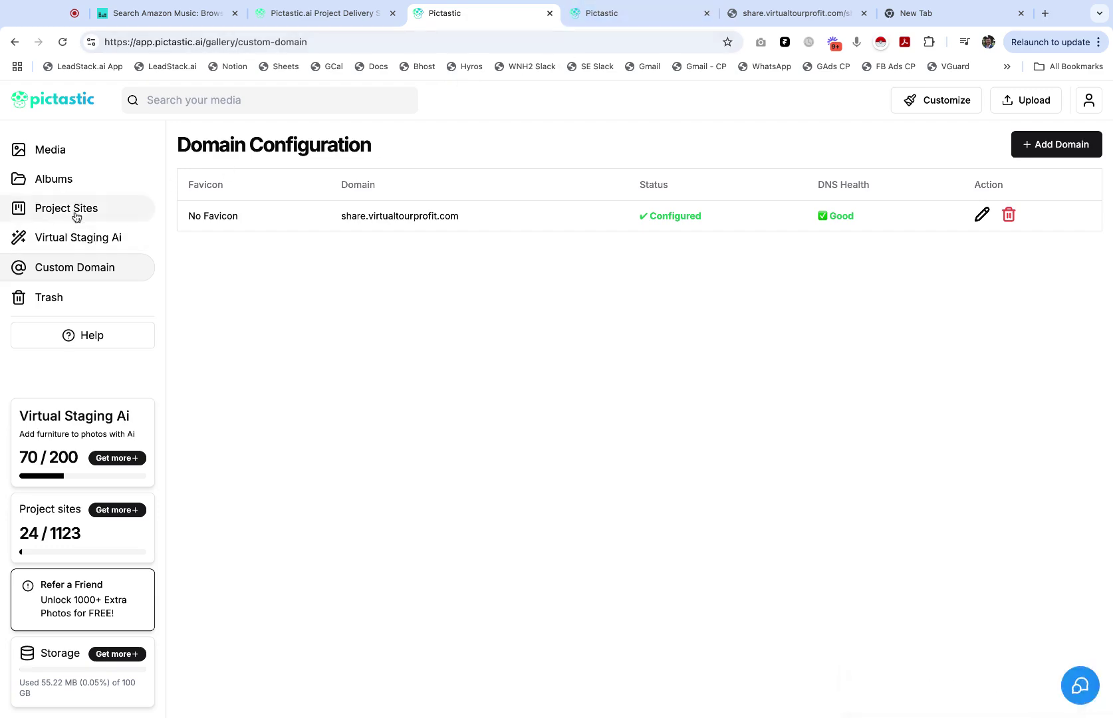
{"action": "left_click", "coordinate": [591, 14]}
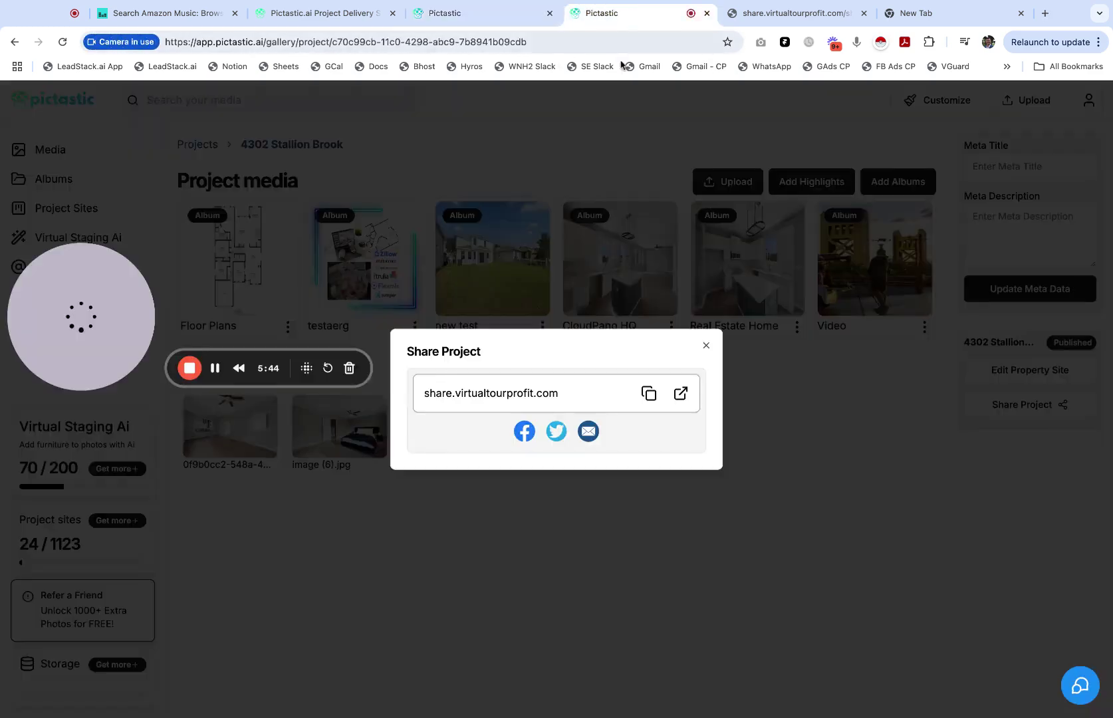
{"action": "left_click", "coordinate": [707, 345]}
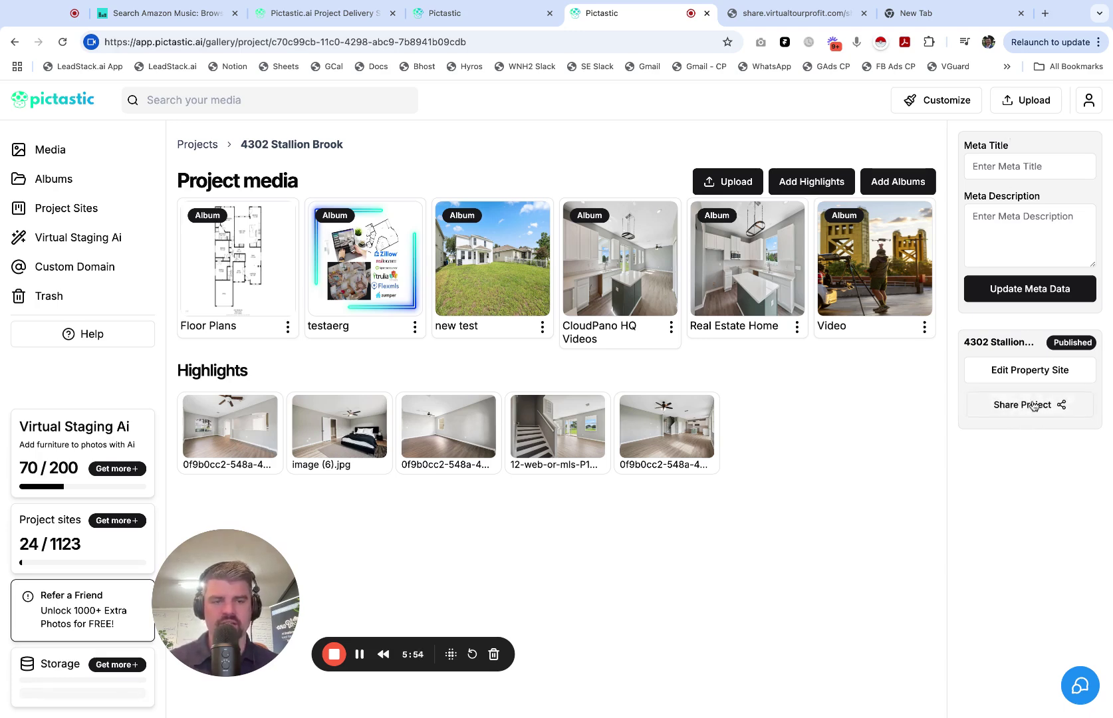
{"action": "left_click", "coordinate": [1033, 407]}
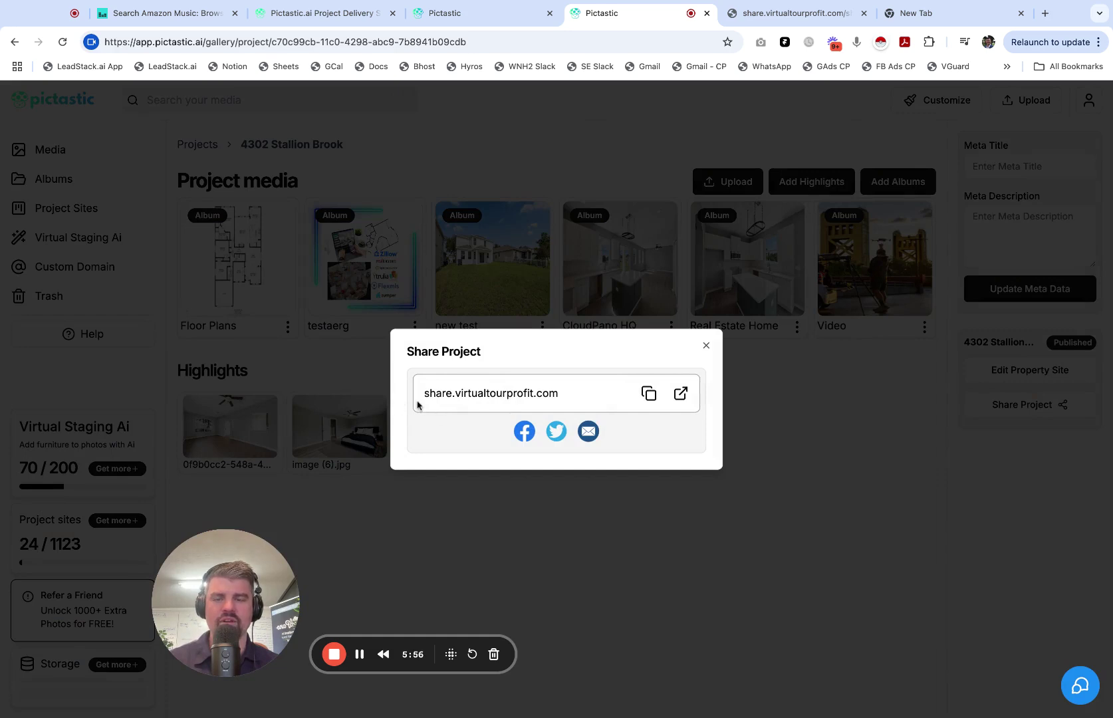
{"action": "left_click", "coordinate": [650, 395]}
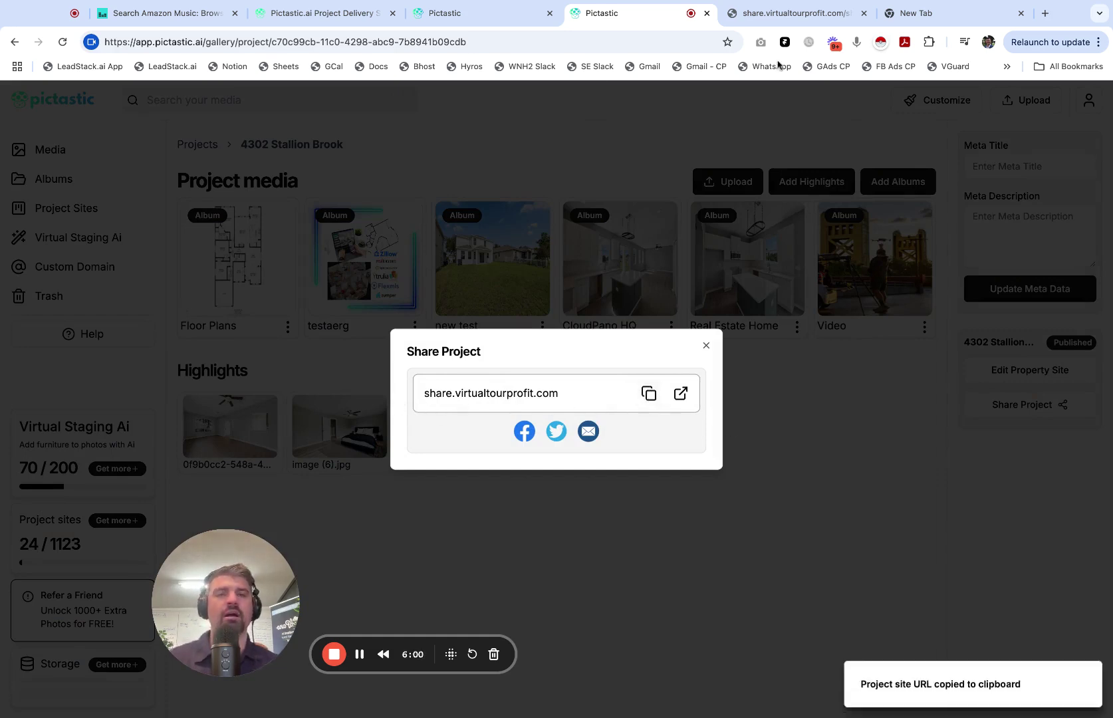
{"action": "left_click", "coordinate": [986, 12]}
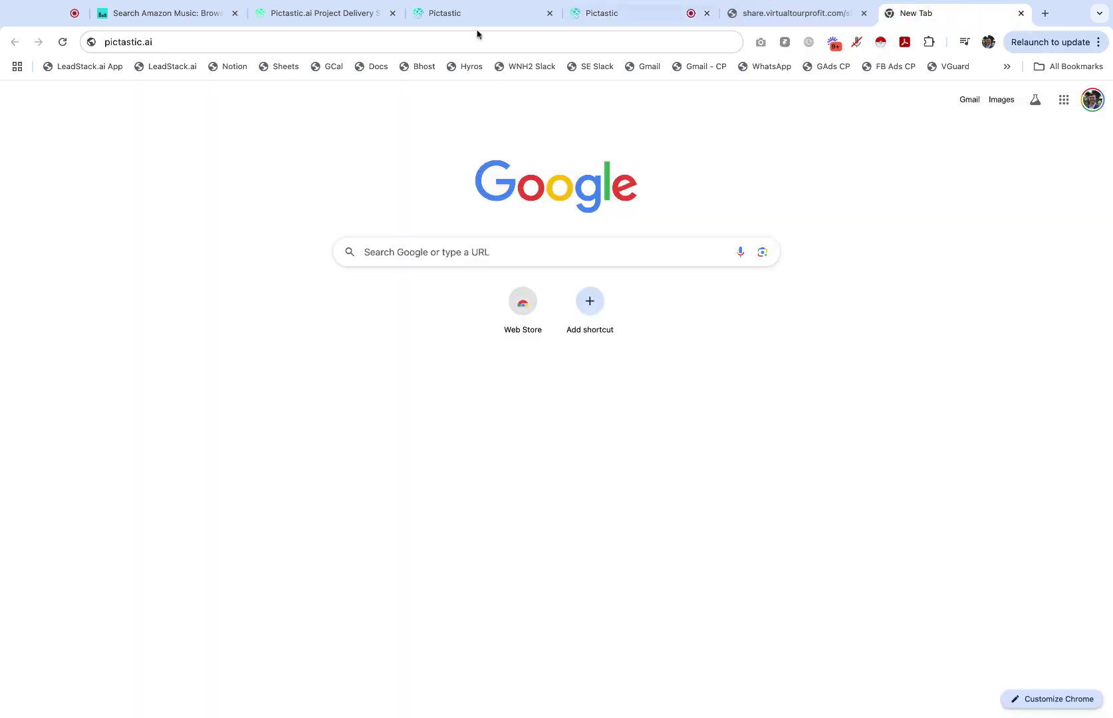
Step: Load the copied project URL and highlight its share.virtualtourprofit.com domain in the address
{"action": "left_click", "coordinate": [169, 46]}
{"action": "key", "text": "super+v"}
{"action": "key", "text": "Return"}
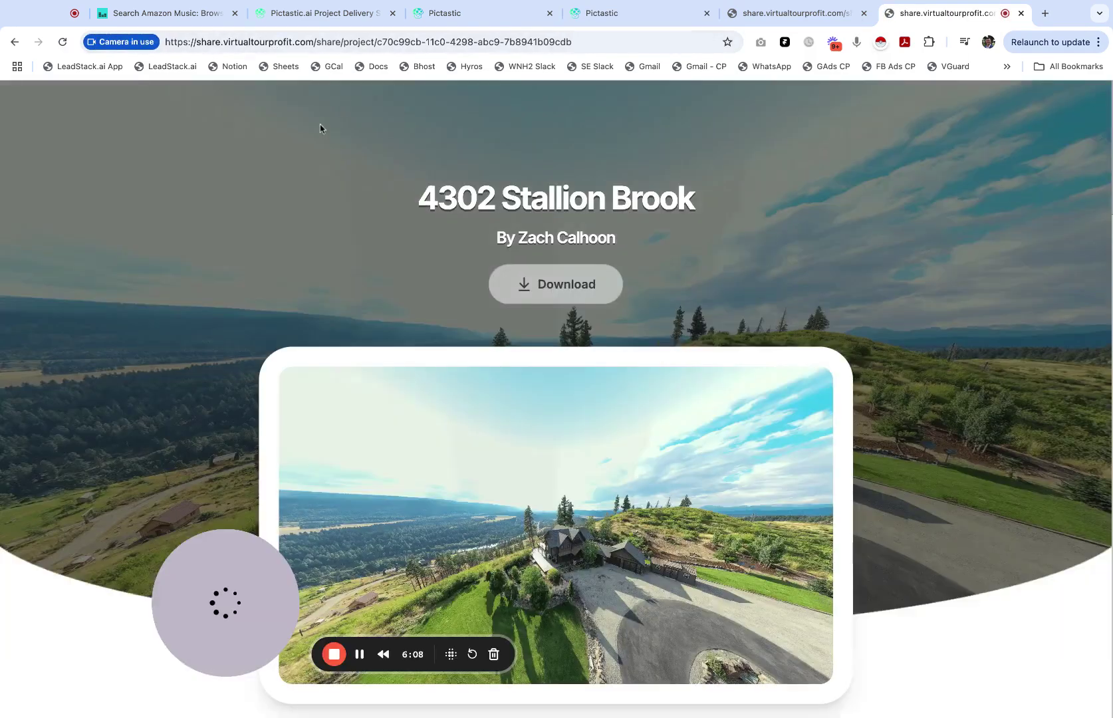
{"action": "left_click", "coordinate": [215, 43]}
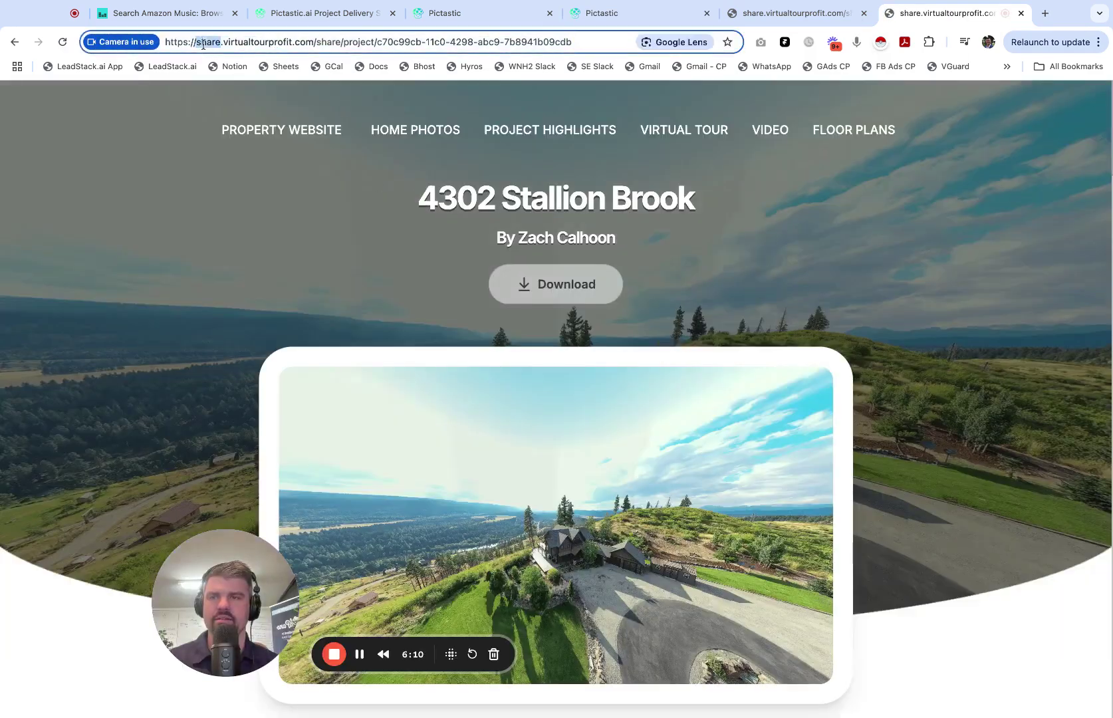
{"action": "double_click", "coordinate": [213, 43]}
{"action": "left_click", "coordinate": [207, 43]}
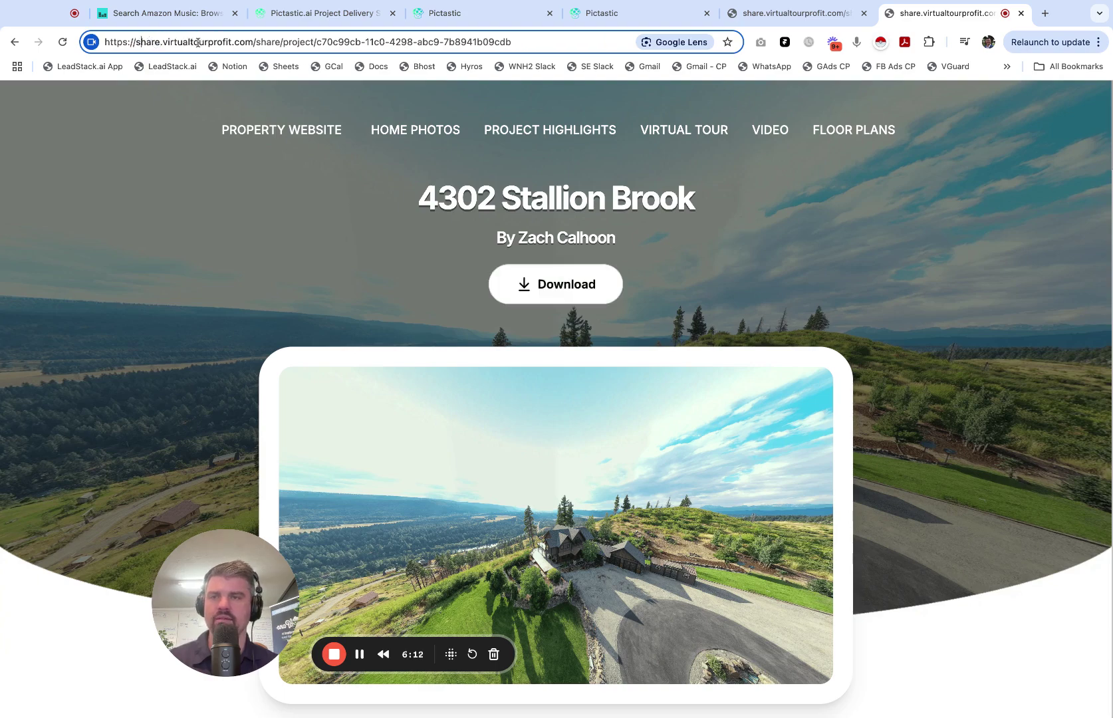
{"action": "left_click_drag", "start_coordinate": [137, 43], "coordinate": [261, 44]}
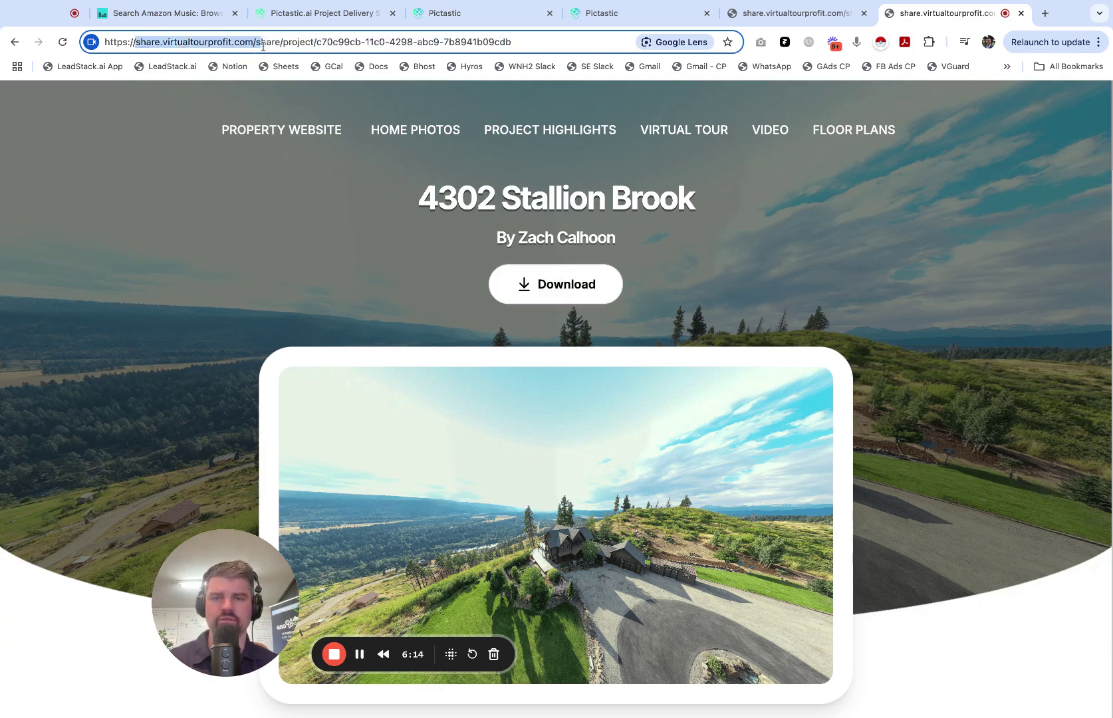
{"action": "left_click", "coordinate": [190, 217]}
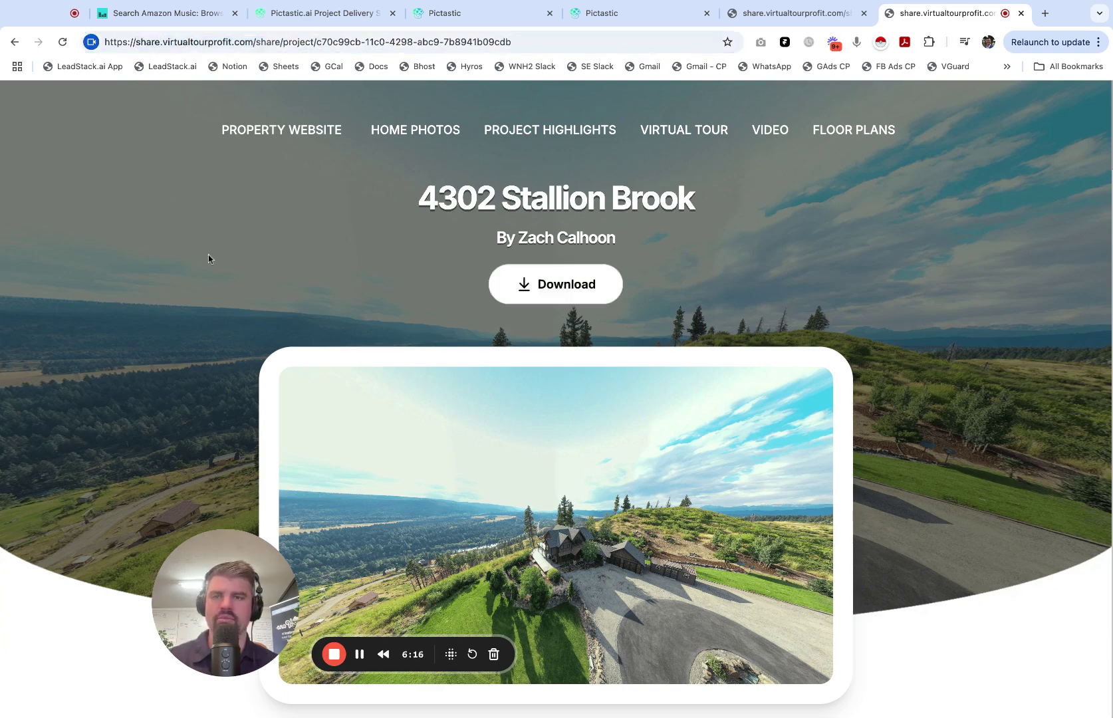
{"action": "scroll", "coordinate": [316, 161], "scroll_direction": "down", "scroll_amount": 13}
{"action": "scroll", "coordinate": [298, 246], "scroll_direction": "down", "scroll_amount": 10}
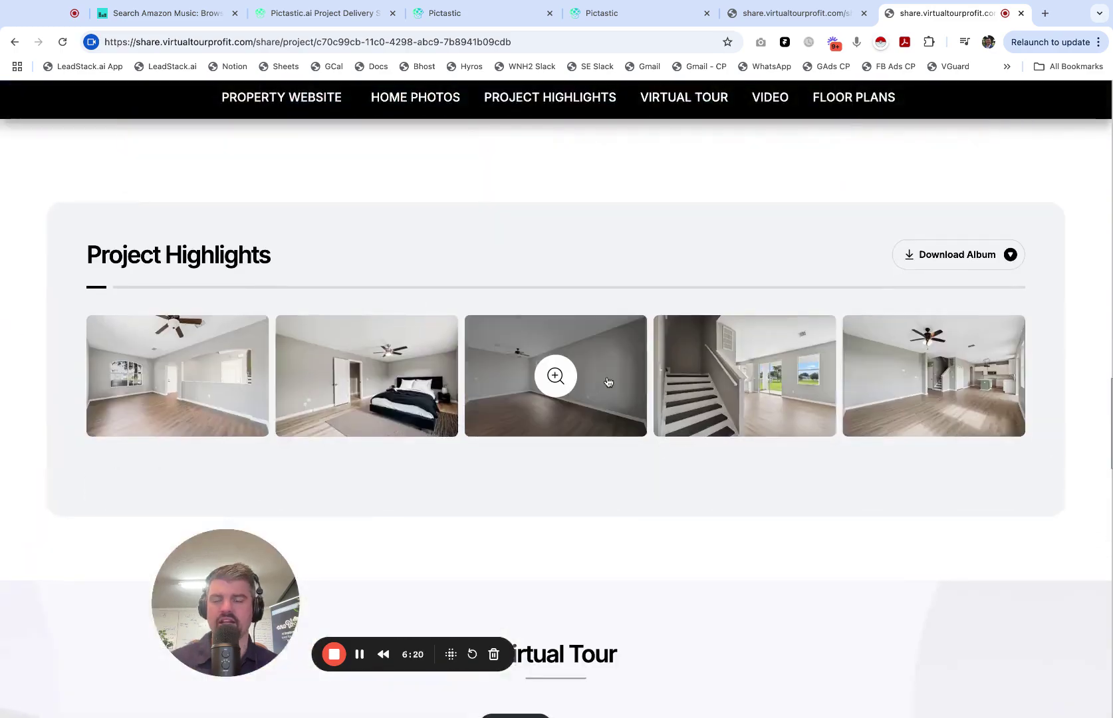
{"action": "scroll", "coordinate": [578, 446], "scroll_direction": "down", "scroll_amount": 8}
{"action": "scroll", "coordinate": [575, 439], "scroll_direction": "down", "scroll_amount": 8}
{"action": "scroll", "coordinate": [107, 339], "scroll_direction": "down", "scroll_amount": 10}
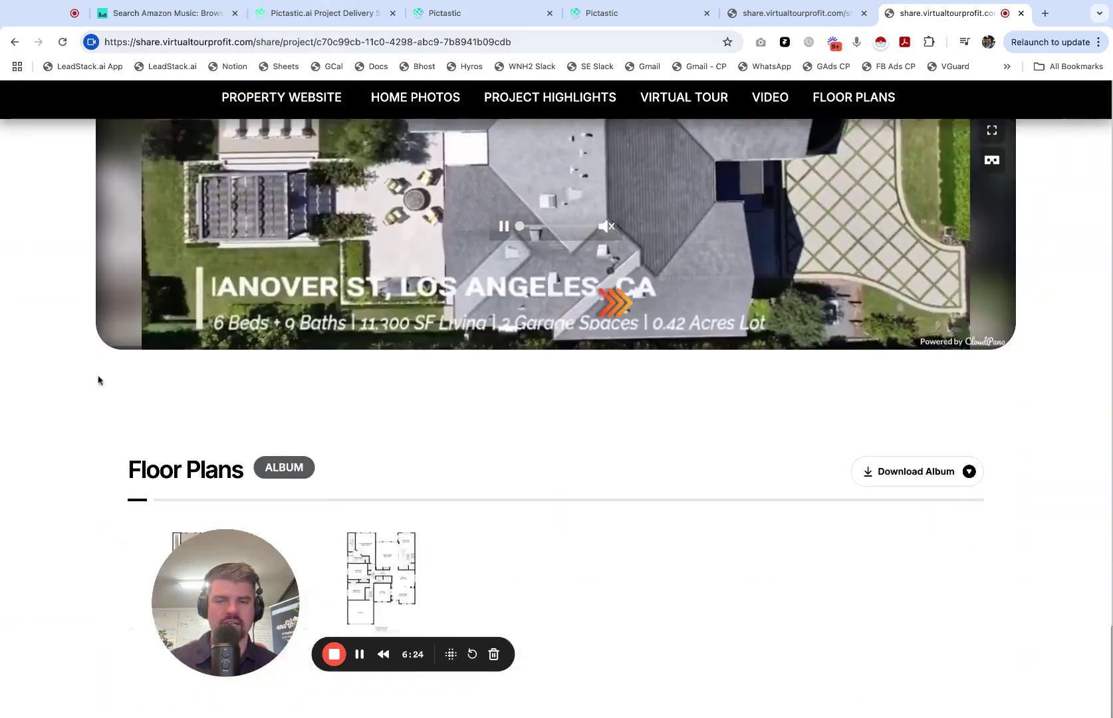
{"action": "scroll", "coordinate": [100, 370], "scroll_direction": "up", "scroll_amount": 20}
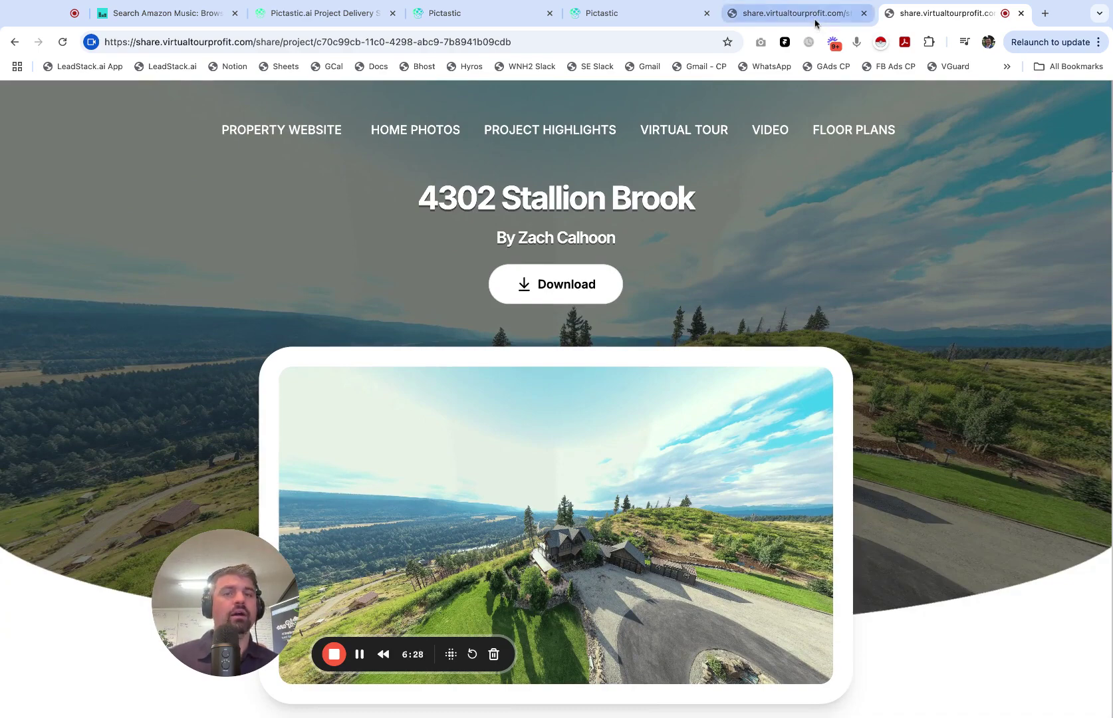
{"action": "left_click_drag", "start_coordinate": [240, 614], "coordinate": [102, 571]}
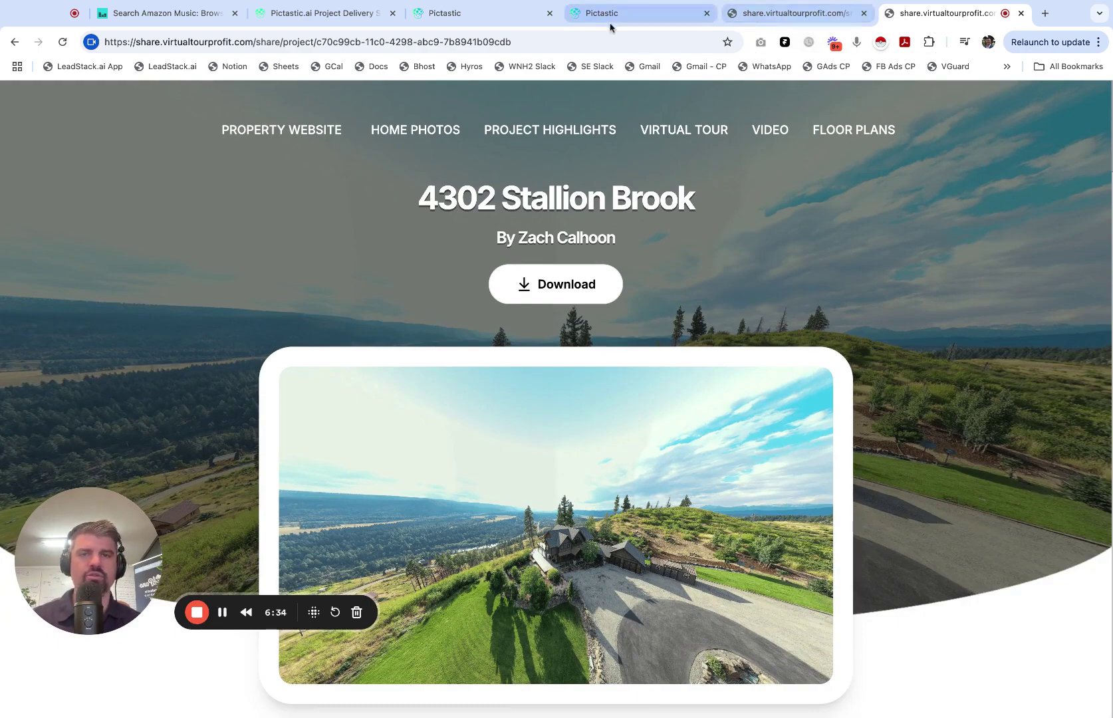
Step: Return to the Pictastic Domain Configuration tab and open Project Sites from the sidebar
{"action": "left_click", "coordinate": [327, 17]}
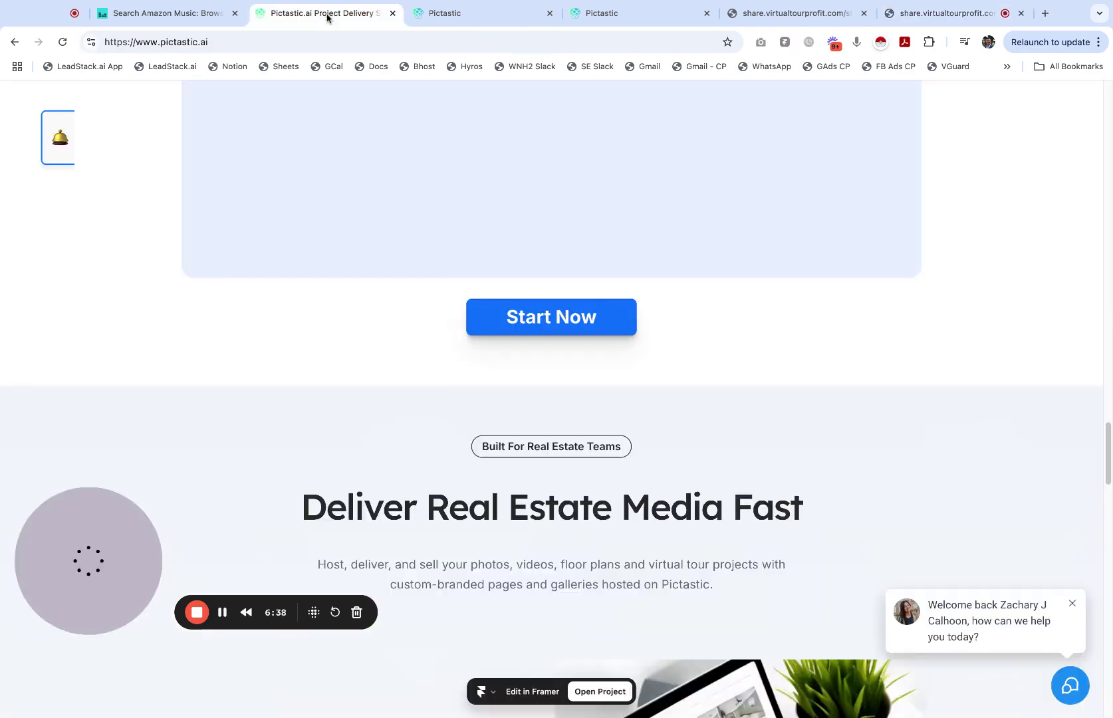
{"action": "left_click", "coordinate": [457, 15]}
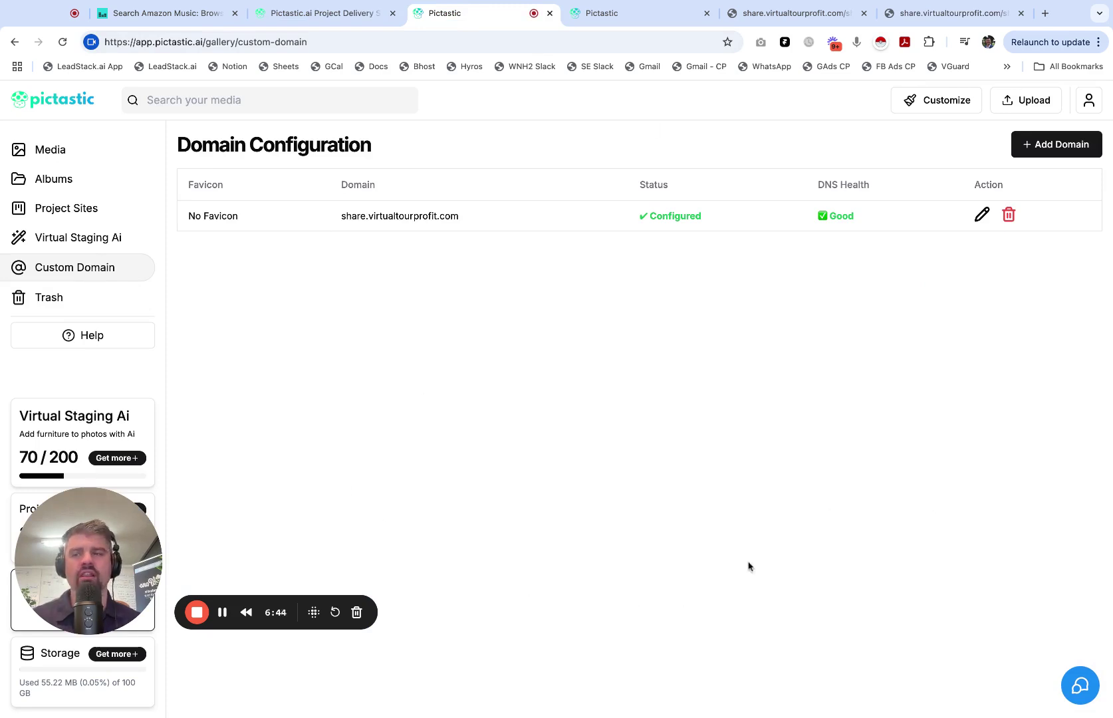
{"action": "left_click", "coordinate": [90, 214]}
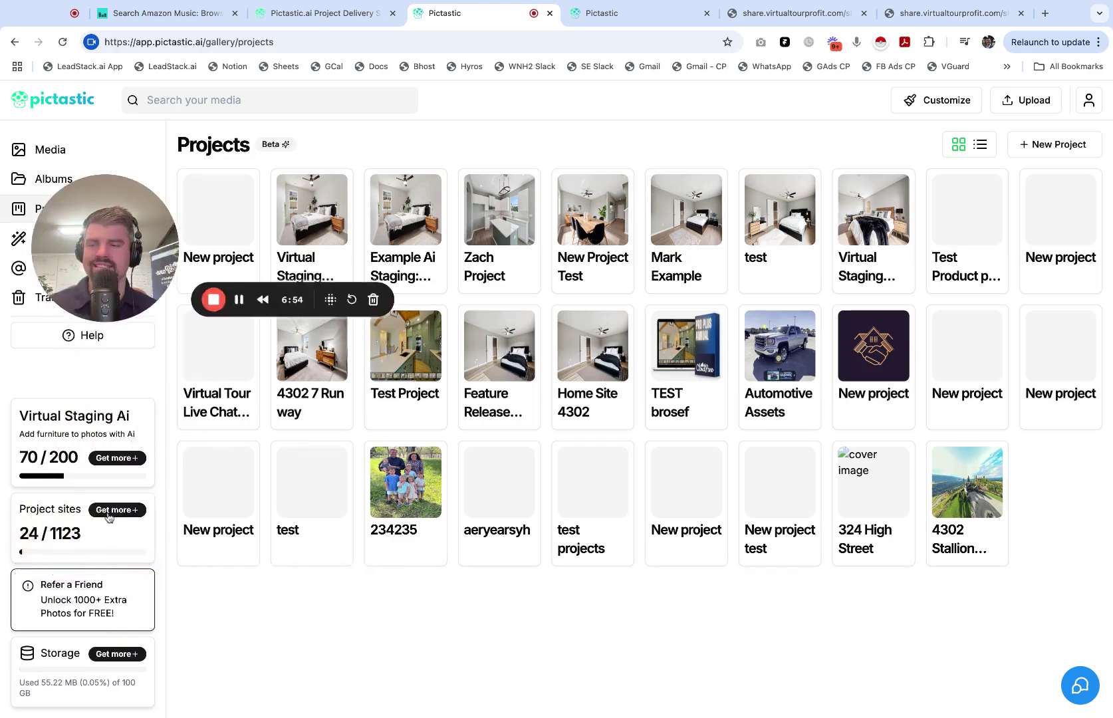
Step: Open the plans page and switch to Monthly Billing, showing Pro at $18 and Plus at $40
{"action": "left_click", "coordinate": [108, 515]}
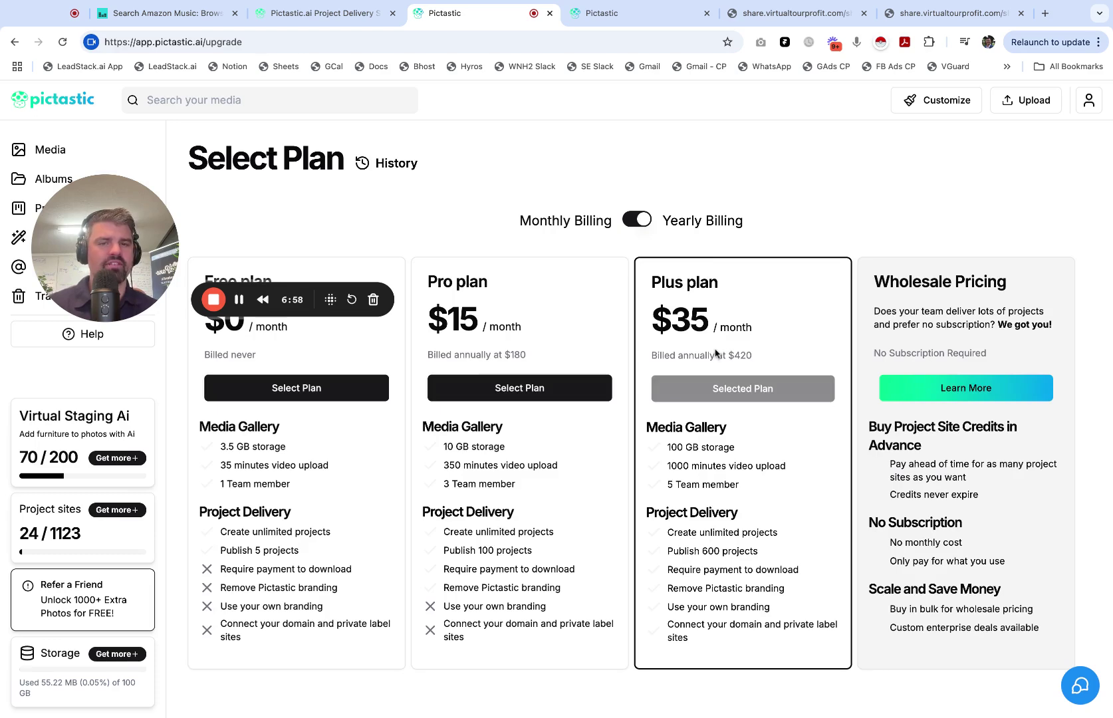
{"action": "left_click", "coordinate": [640, 221]}
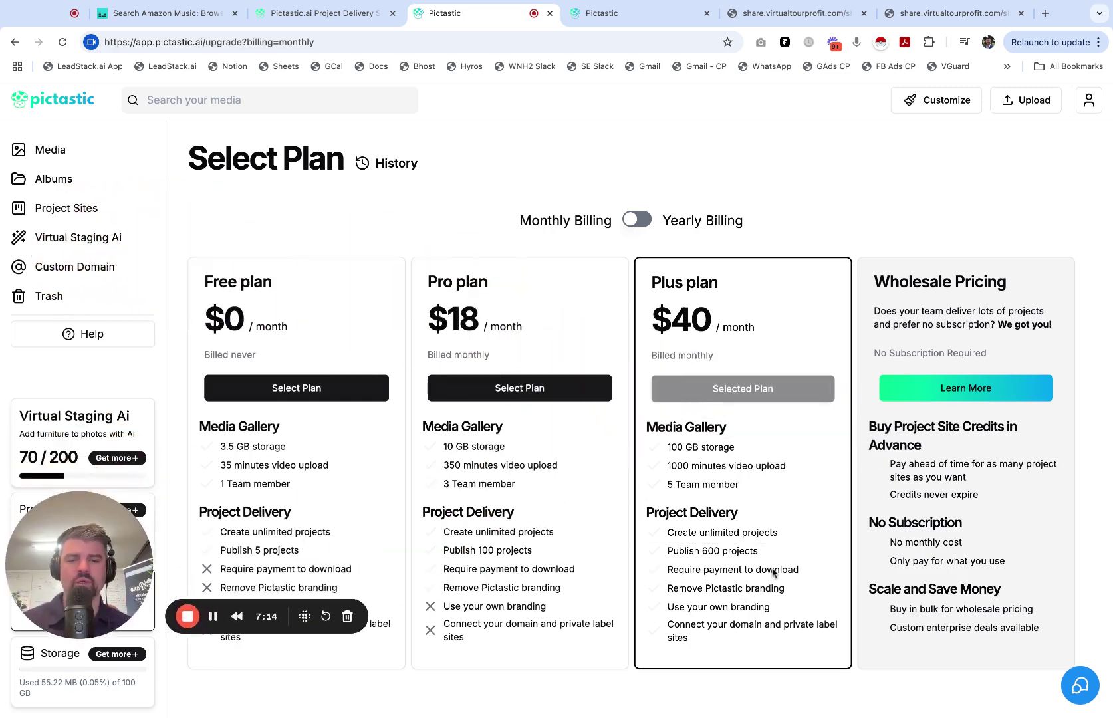
{"action": "left_click_drag", "start_coordinate": [26, 565], "coordinate": [263, 559]}
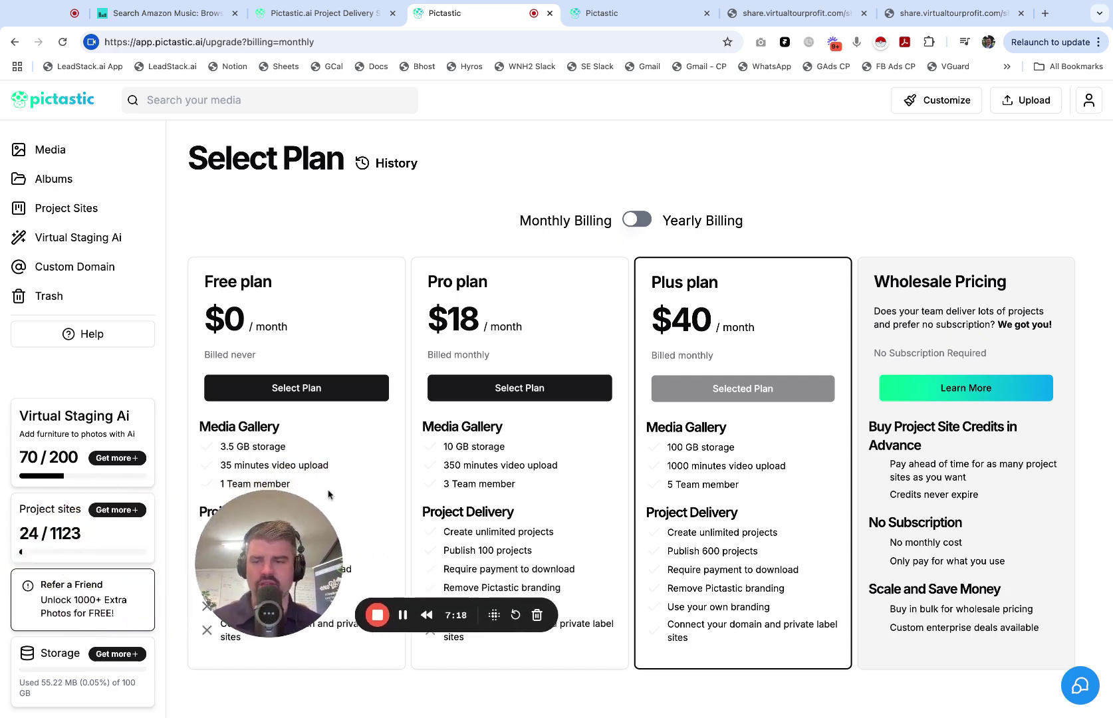
{"action": "left_click_drag", "start_coordinate": [283, 496], "coordinate": [100, 284]}
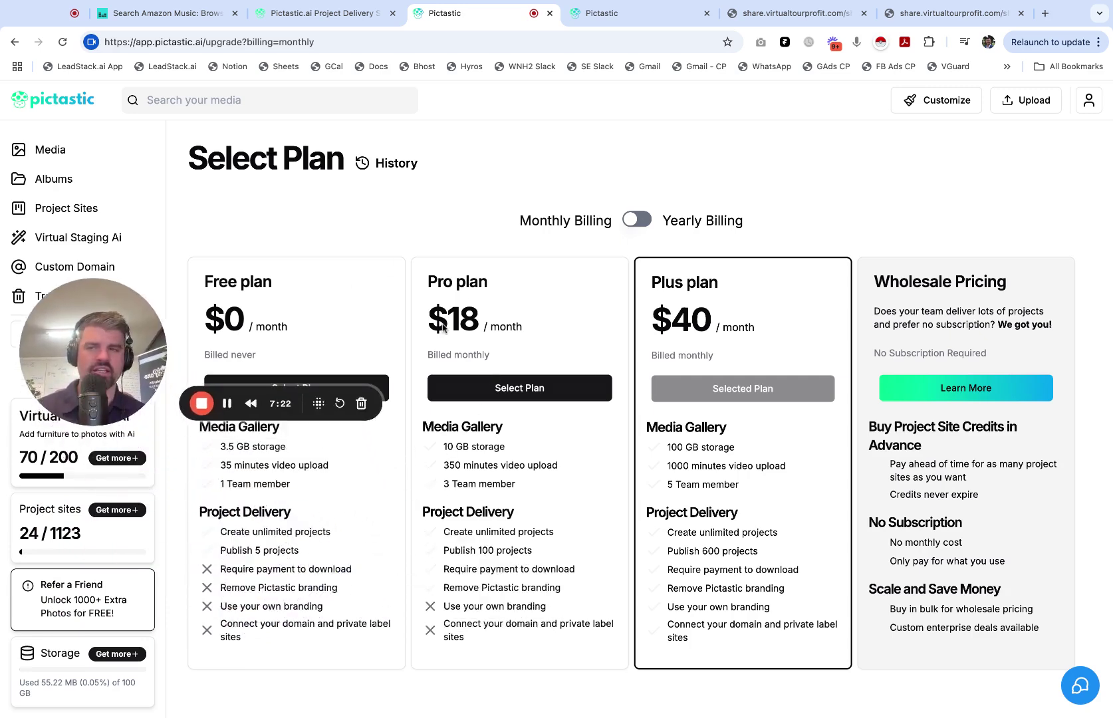